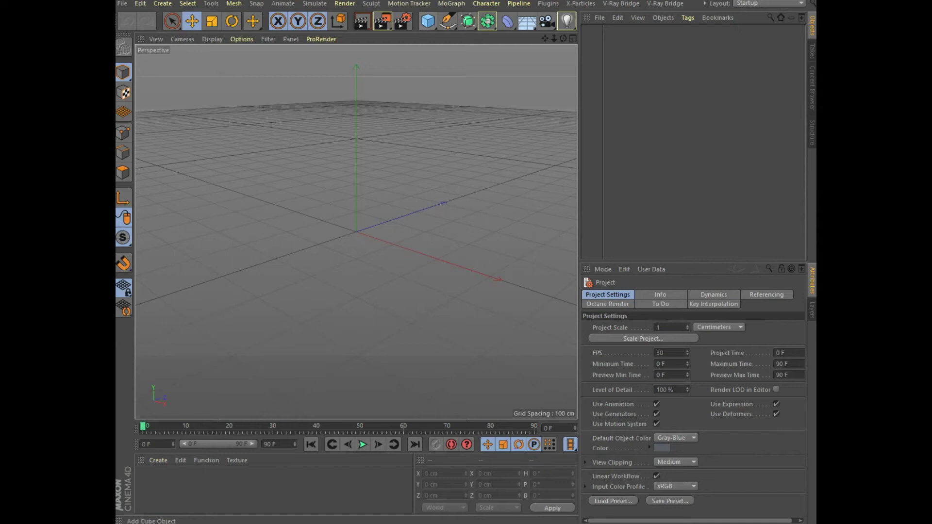
# Step: Add a Landscape object with Size Y set to 900 cm
pyautogui.click(650, 96)
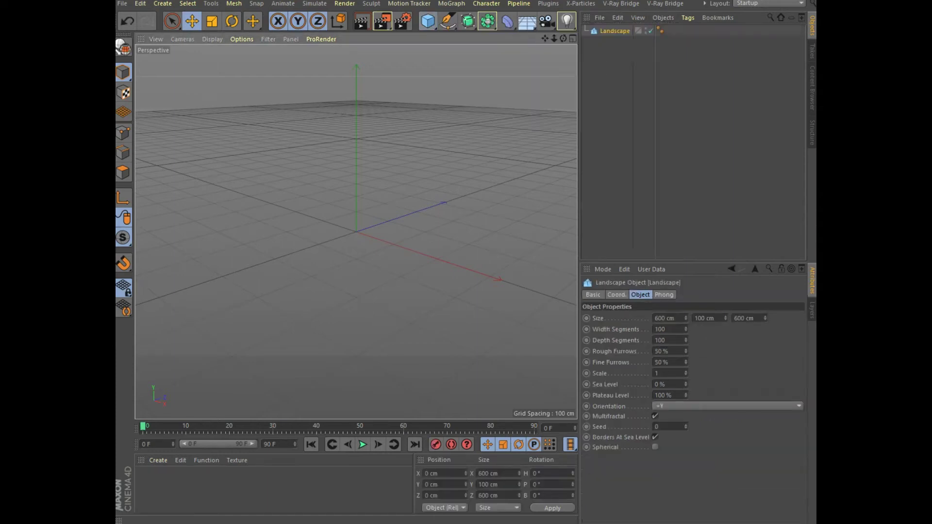
pyautogui.doubleClick(699, 318)
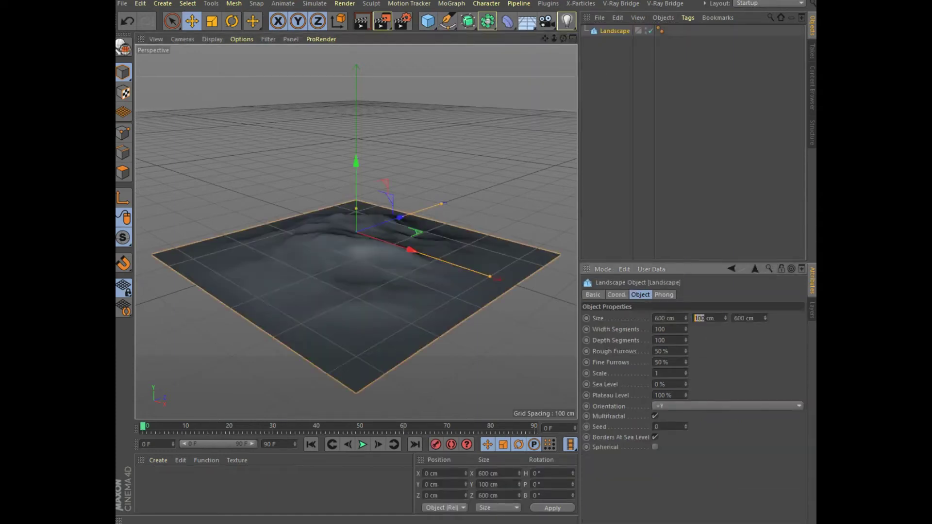
pyautogui.write('900')
pyautogui.press('Return')
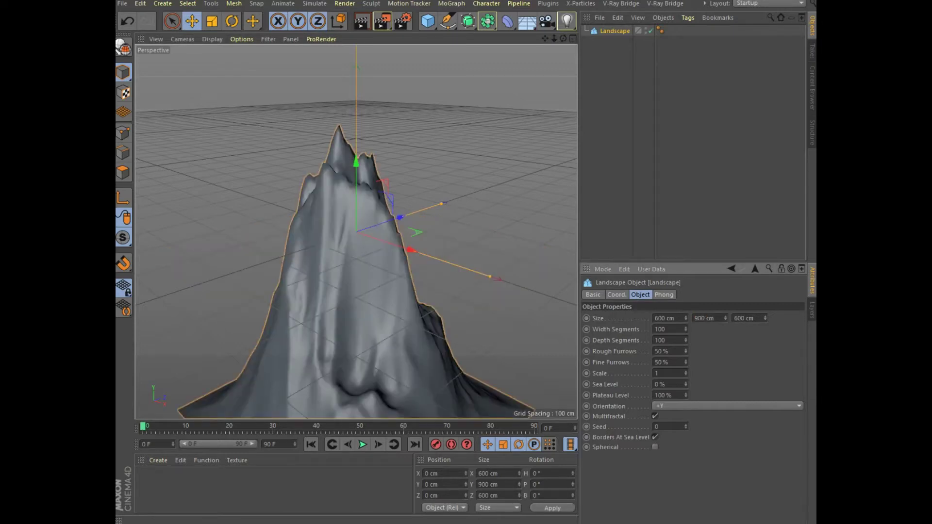
# Step: Make the landscape Spherical and zoom out to frame the spiky ball
pyautogui.click(655, 447)
pyautogui.scroll(-3, 322, 254)
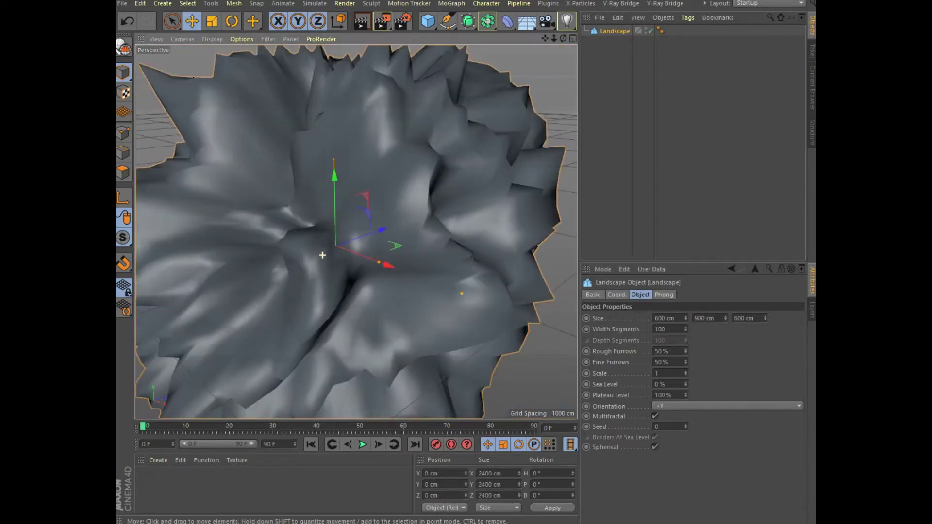
pyautogui.scroll(-2, 322, 255)
pyautogui.moveTo(544, 38); pyautogui.dragTo(568, 31)
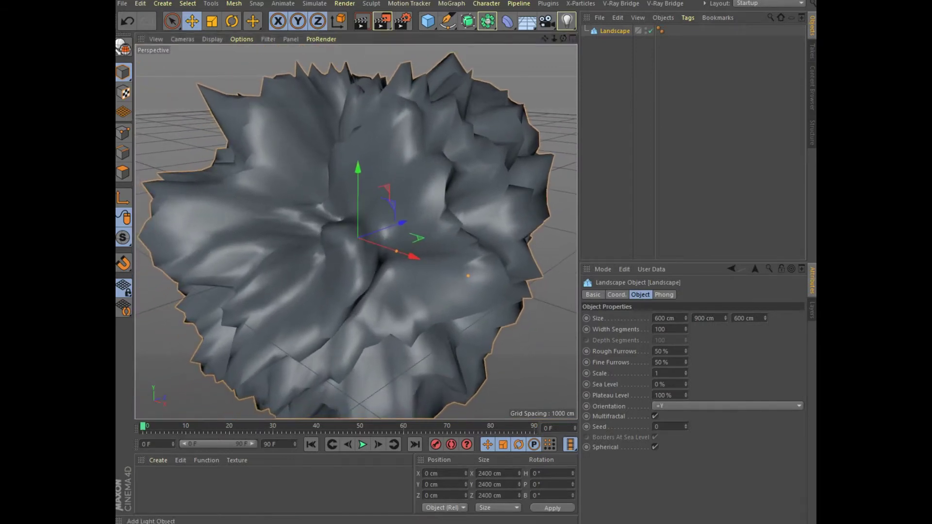
pyautogui.click(507, 20)
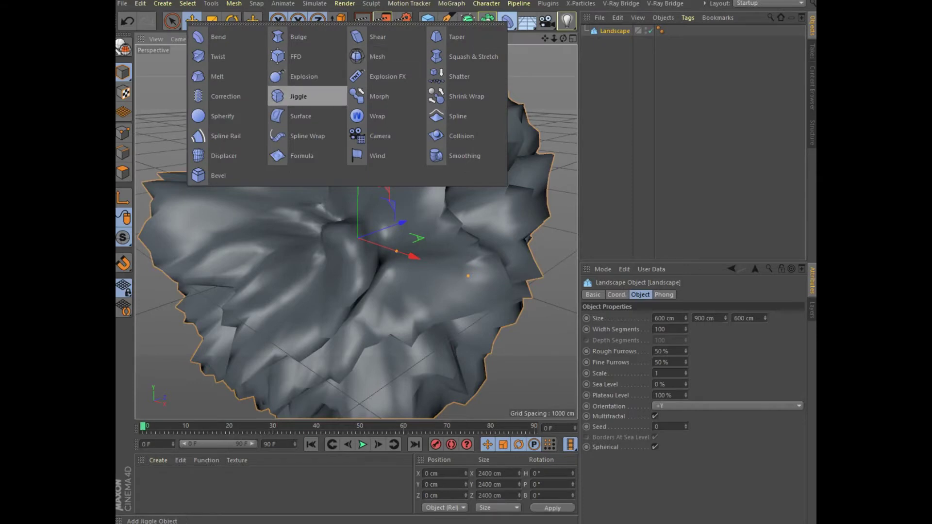
# Step: Add Explosion FX and Melt deformers, nesting Melt under the Landscape
pyautogui.click(387, 76)
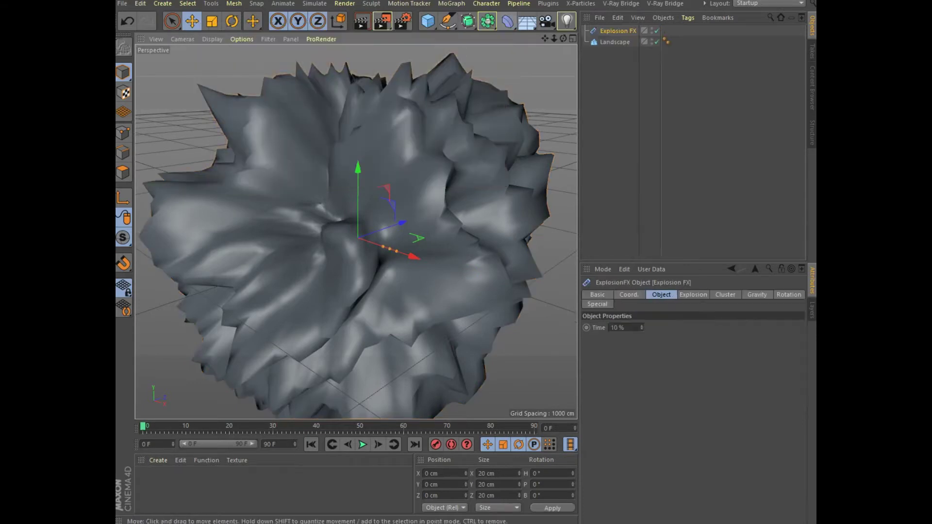
pyautogui.click(507, 21)
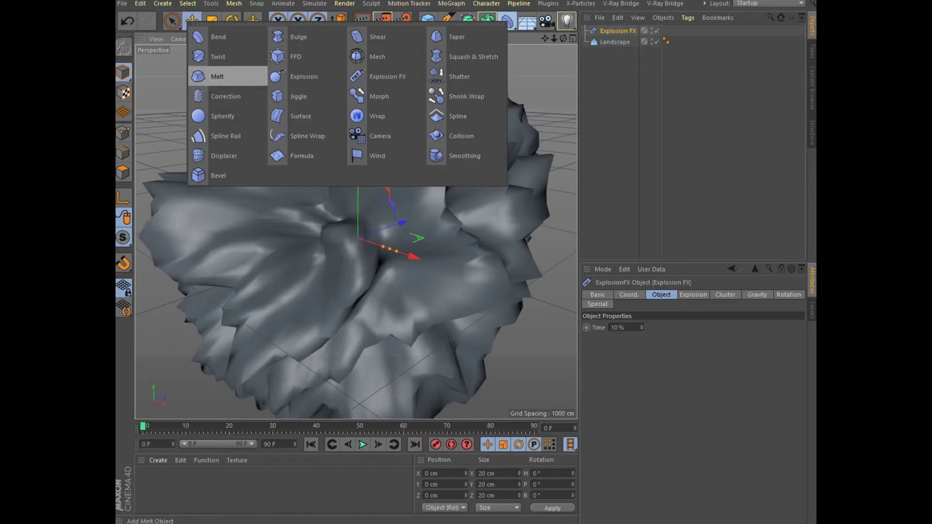
pyautogui.click(217, 77)
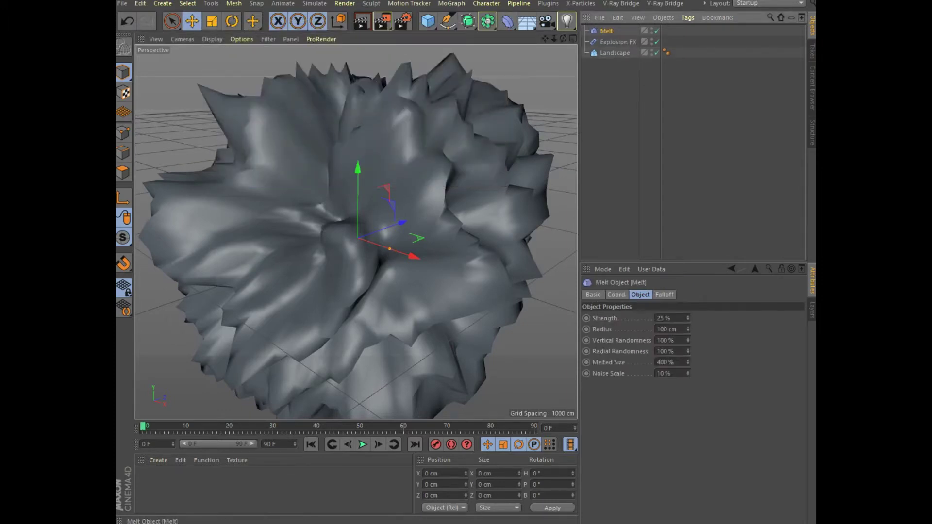
pyautogui.moveTo(606, 30); pyautogui.dragTo(614, 53)
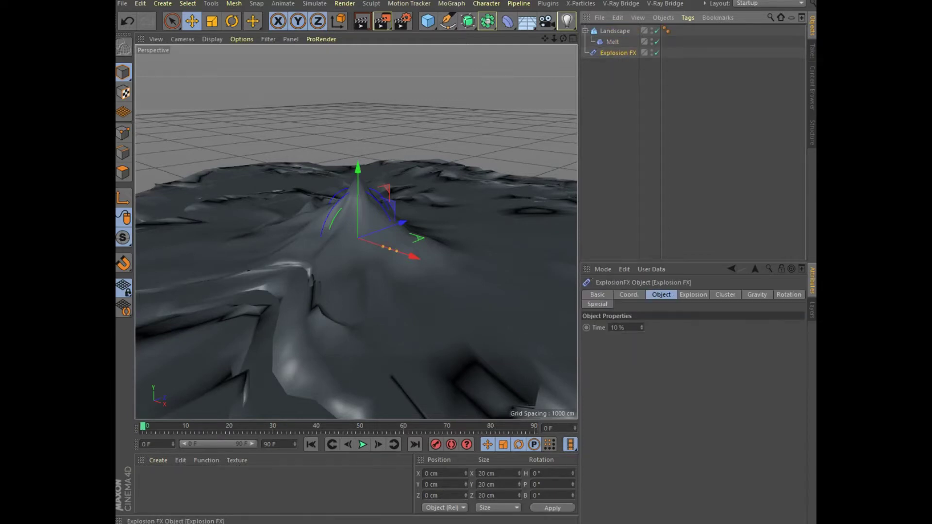
# Step: Nest Explosion FX under the Landscape and set its Time to 30%
pyautogui.moveTo(617, 53); pyautogui.dragTo(615, 30)
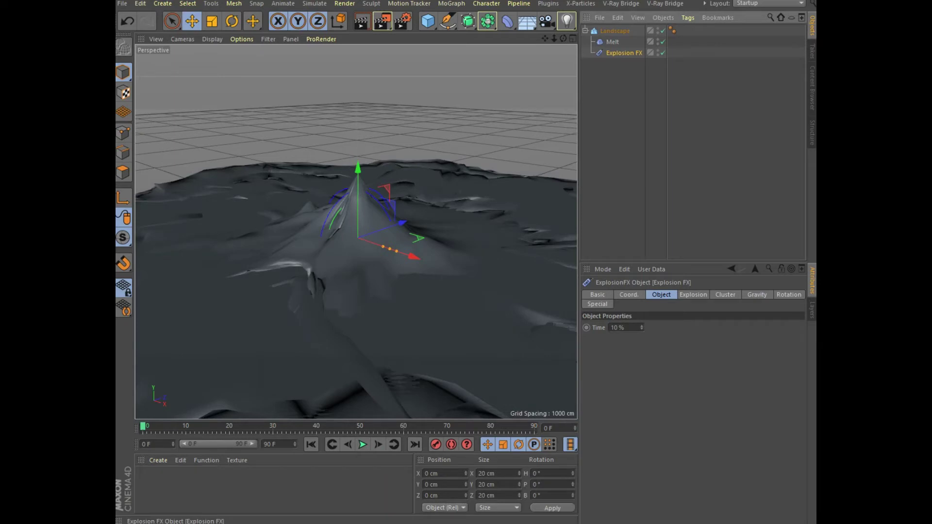
pyautogui.click(619, 328)
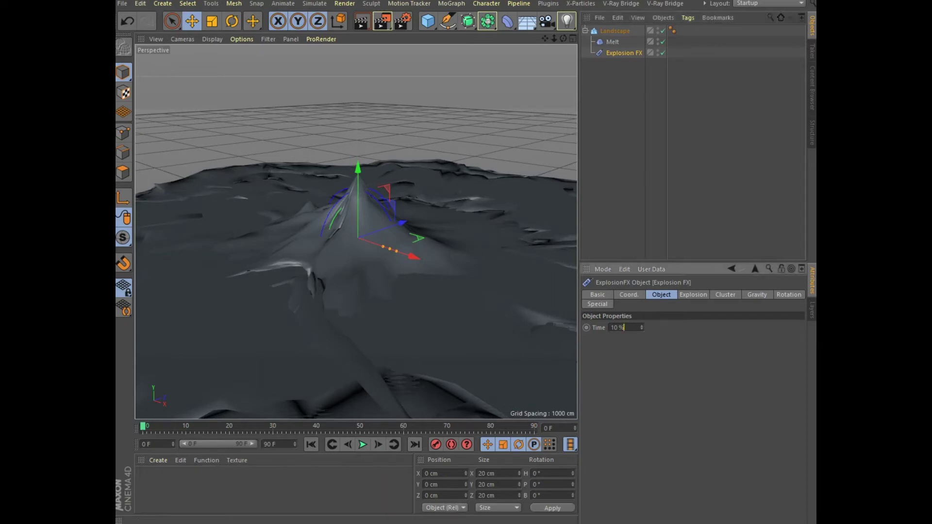
pyautogui.write('30')
pyautogui.press('Return')
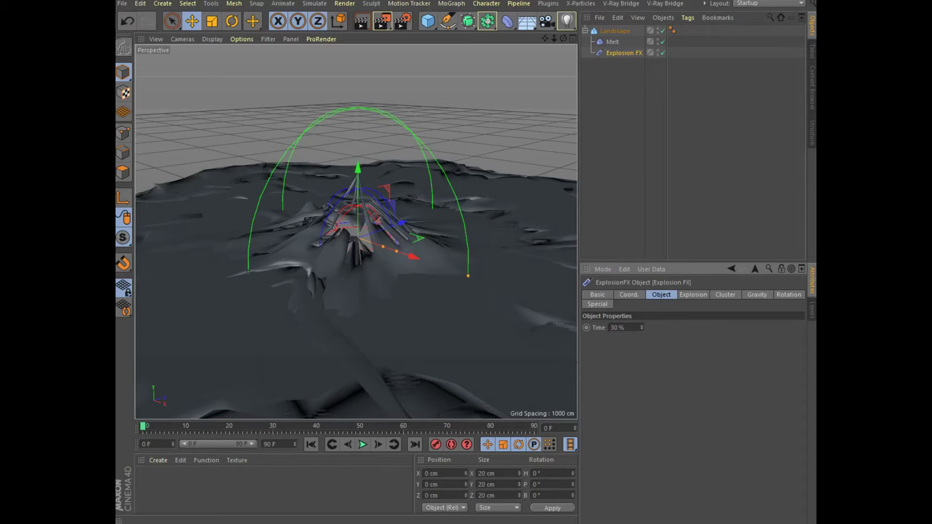
pyautogui.click(693, 295)
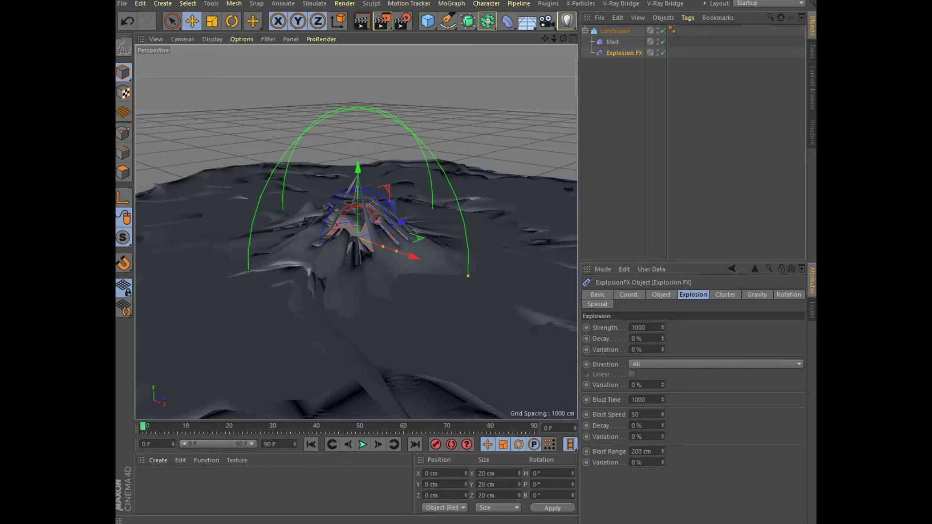
# Step: Set the Explosion FX Blast Range to 450 cm
pyautogui.doubleClick(638, 400)
pyautogui.press('Tab')
pyautogui.press('Tab')
pyautogui.press('Tab')
pyautogui.write('450')
pyautogui.press('Return')
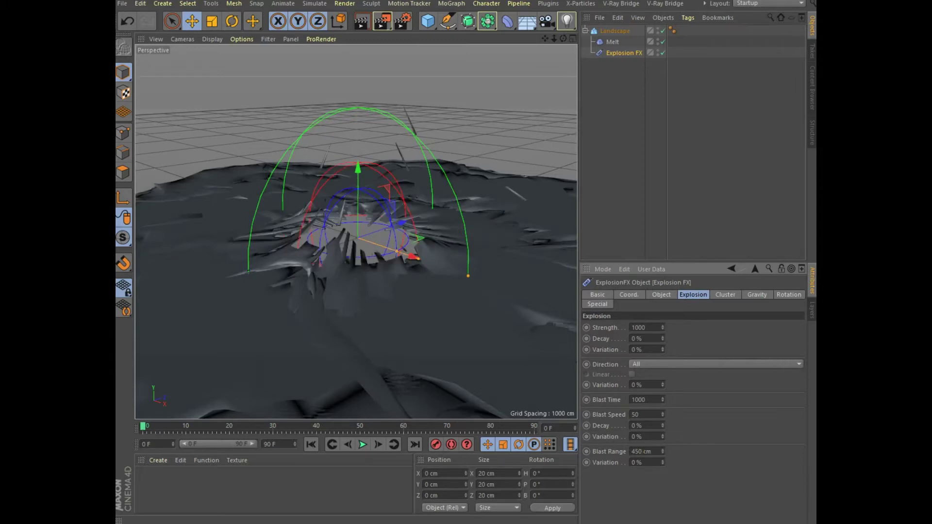
# Step: Set the fragment cluster Thickness to 30 cm, then select the gravity Acceleration value
pyautogui.click(725, 294)
pyautogui.doubleClick(654, 328)
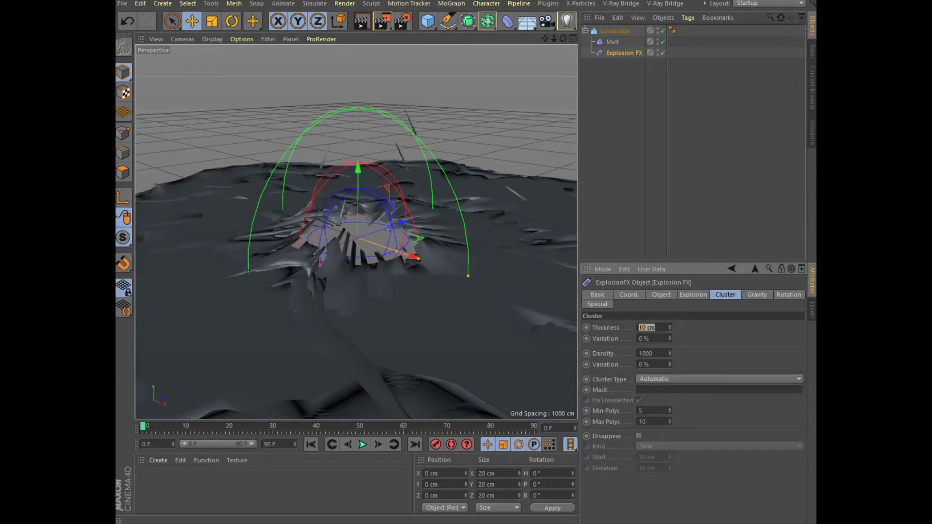
pyautogui.write('30')
pyautogui.press('Return')
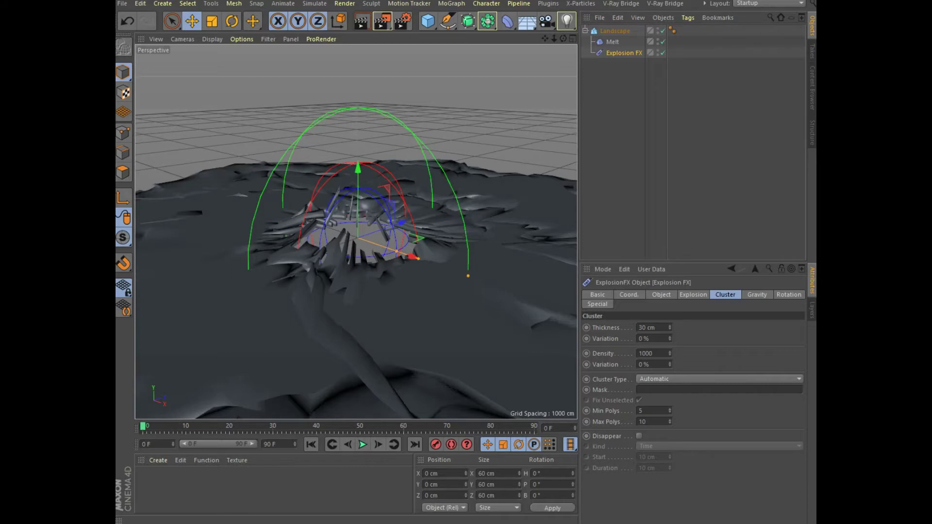
pyautogui.click(757, 295)
pyautogui.doubleClick(638, 327)
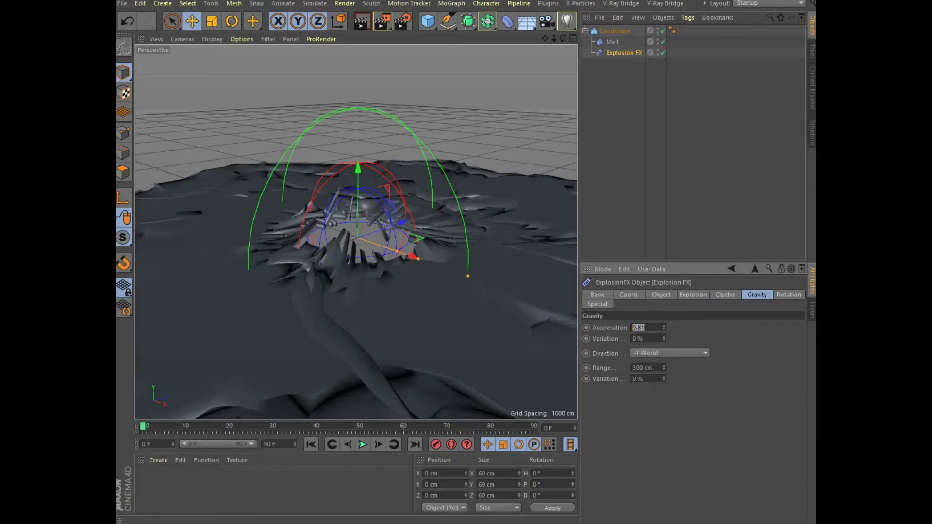
# Step: Set gravity Acceleration to 0 and review the Rotation and Special tabs
pyautogui.write('0')
pyautogui.press('Return')
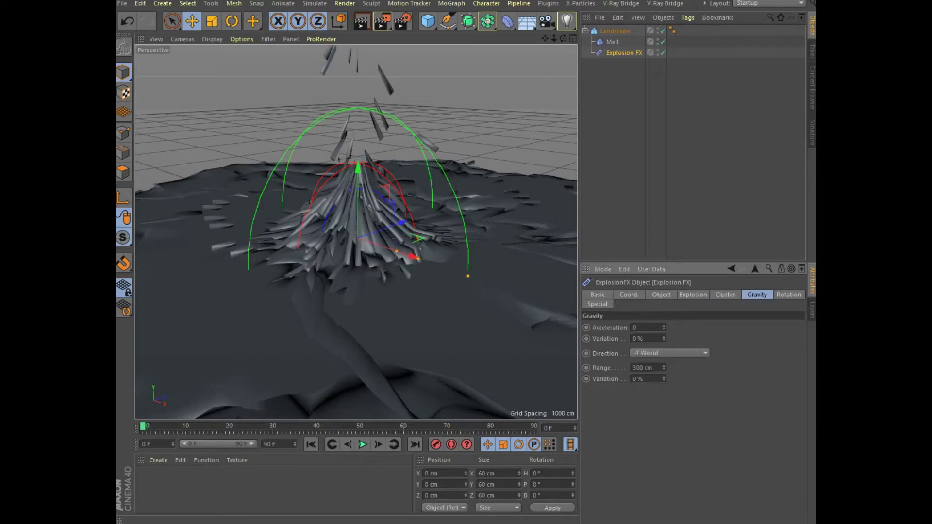
pyautogui.click(789, 294)
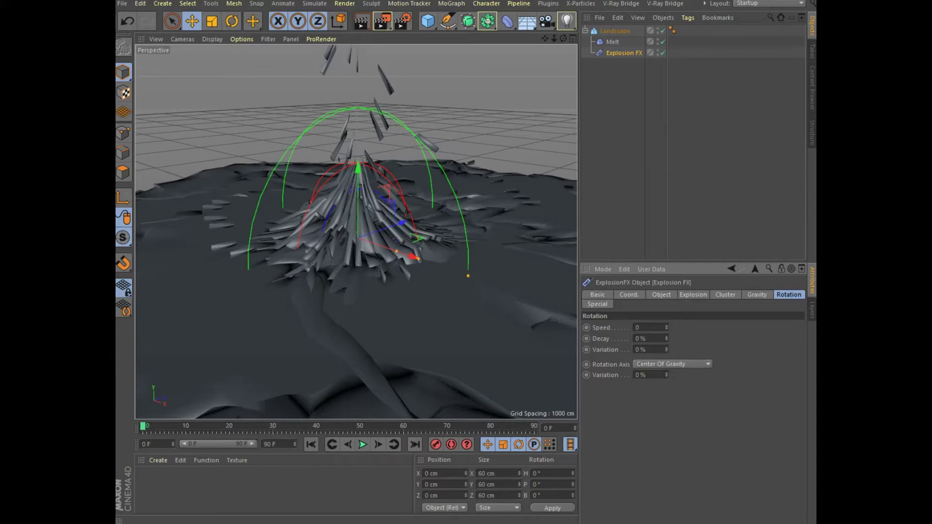
pyautogui.click(597, 304)
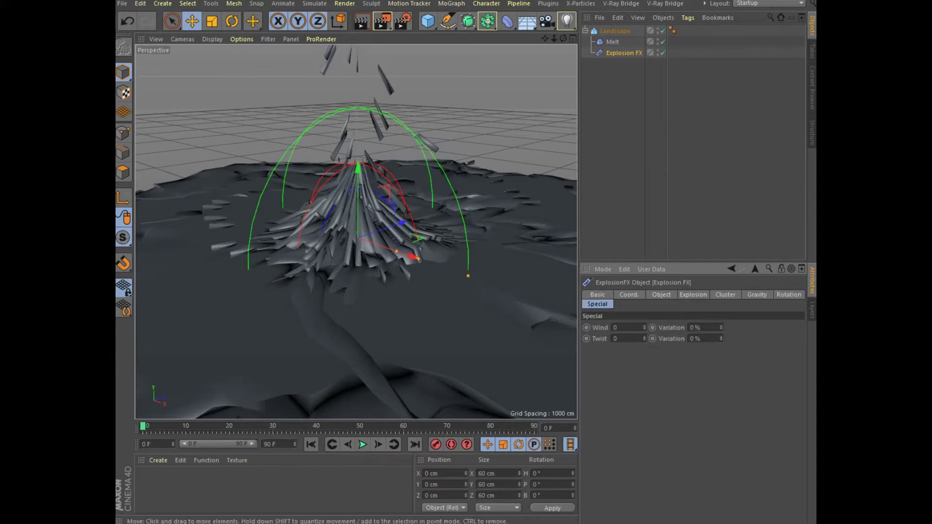
pyautogui.click(140, 3)
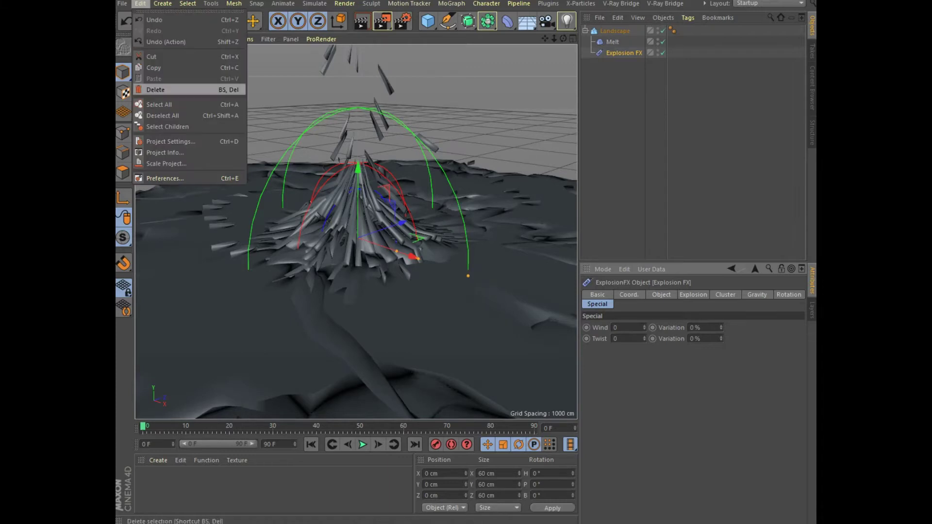
# Step: Set the Project Settings dynamics Gravity to 0 cm, then reselect Explosion FX
pyautogui.click(169, 141)
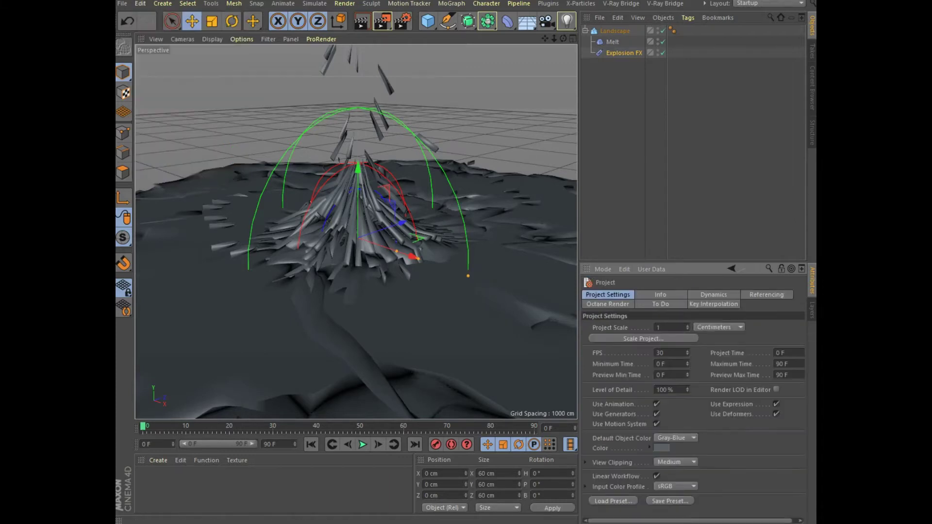
pyautogui.click(714, 294)
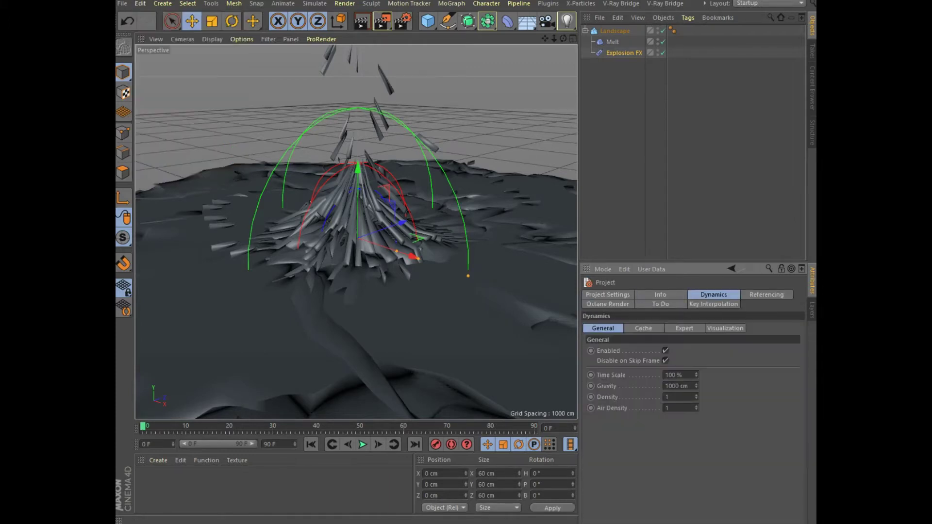
pyautogui.click(677, 386)
pyautogui.write('0')
pyautogui.press('Return')
pyautogui.click(624, 52)
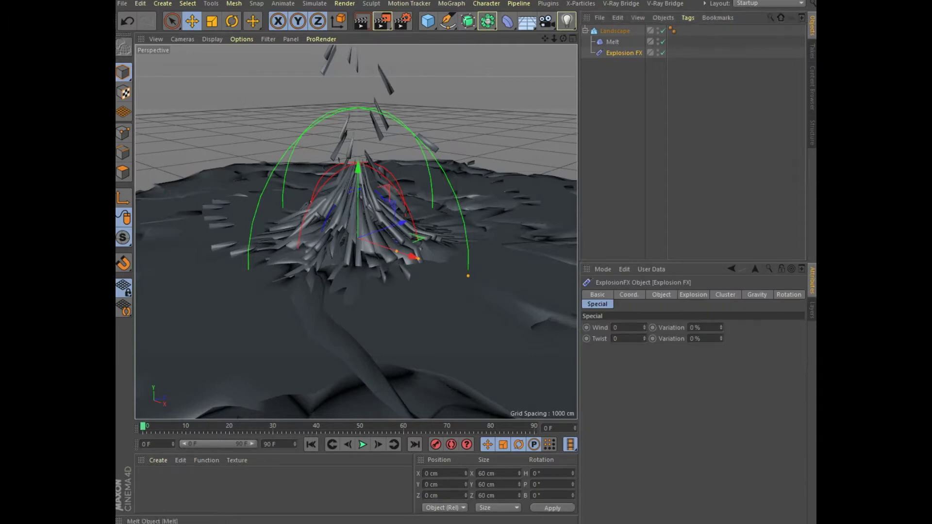
# Step: Set the Explosion FX rotation Speed to 15 and Decay to 30%
pyautogui.click(789, 295)
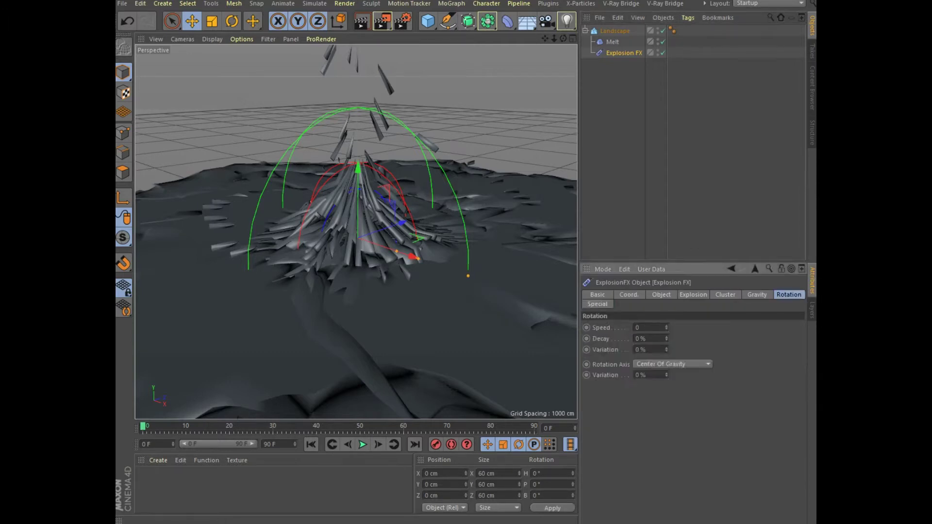
pyautogui.hotkey('ctrl', 'a')
pyautogui.write('15')
pyautogui.press('Return')
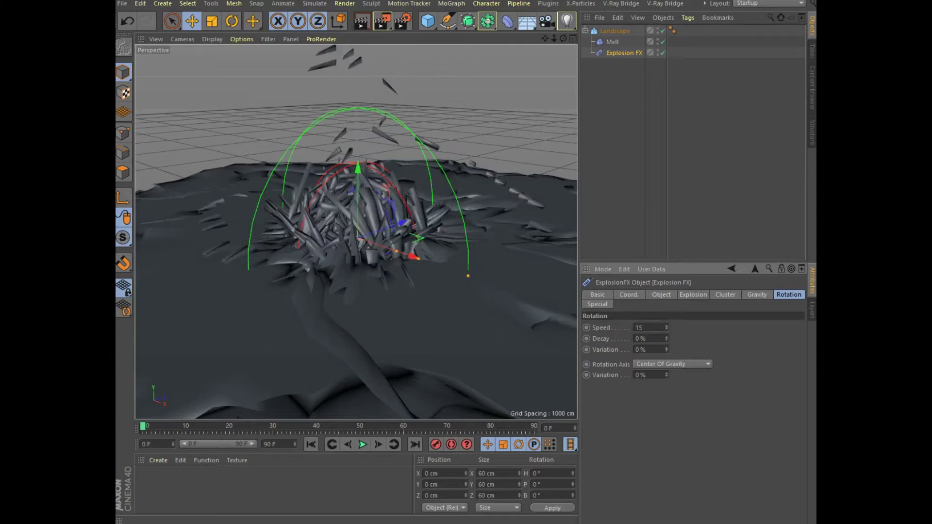
pyautogui.press('Tab')
pyautogui.write('30')
pyautogui.press('Return')
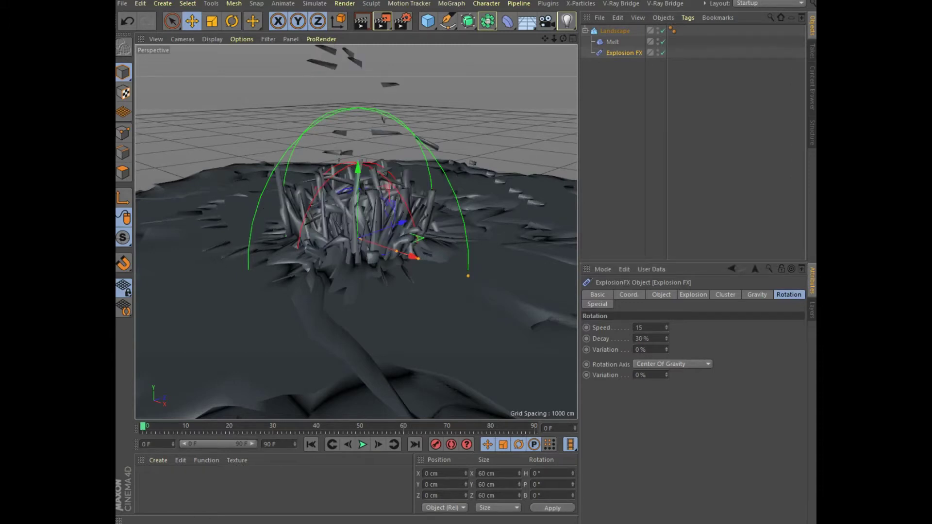
pyautogui.click(598, 295)
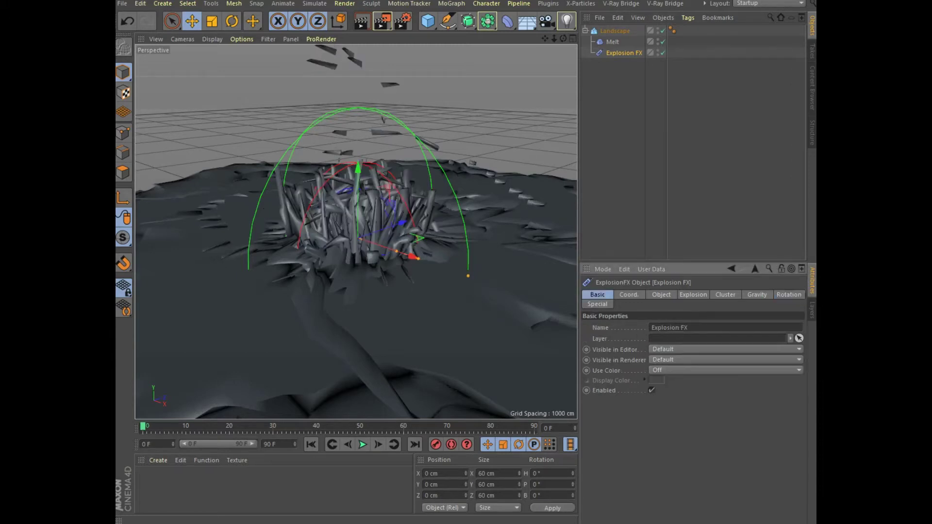
pyautogui.click(597, 304)
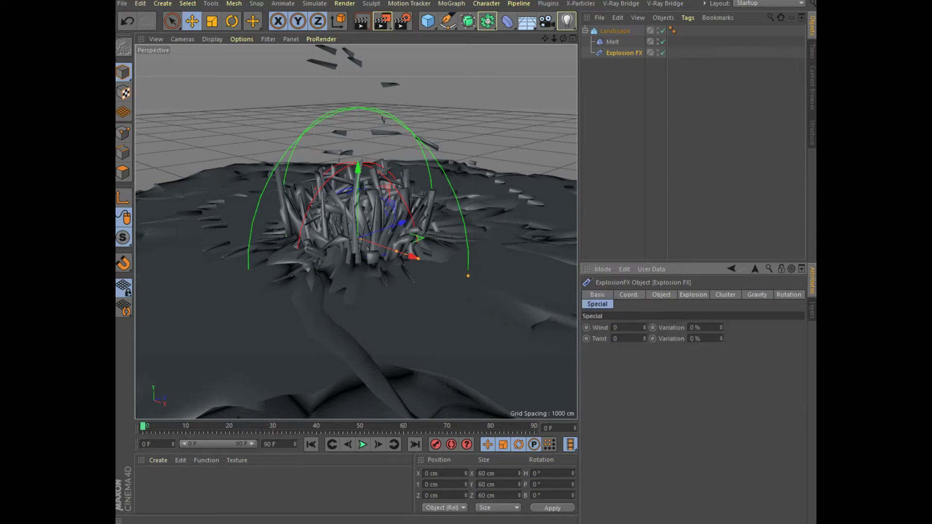
# Step: Set the Explosion FX Wind to 5 with 10% variation
pyautogui.doubleClick(615, 328)
pyautogui.write('5')
pyautogui.doubleClick(698, 328)
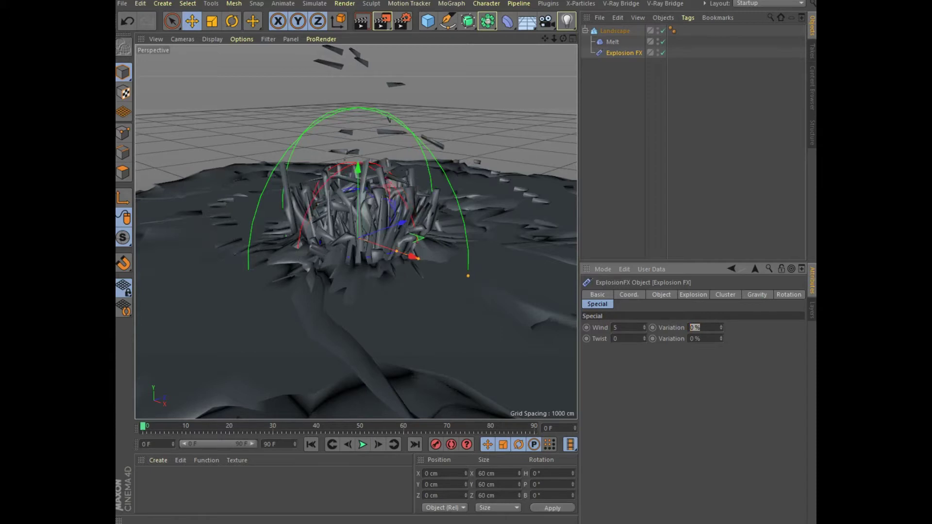
pyautogui.write('10')
pyautogui.press('Tab')
# Step: Set Twist to 10 with 15% variation
pyautogui.write('10')
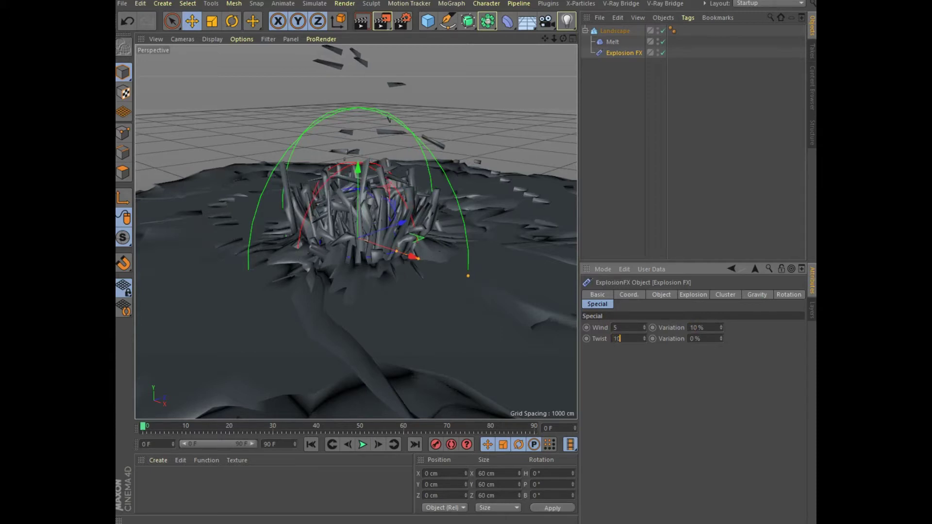
pyautogui.press('Tab')
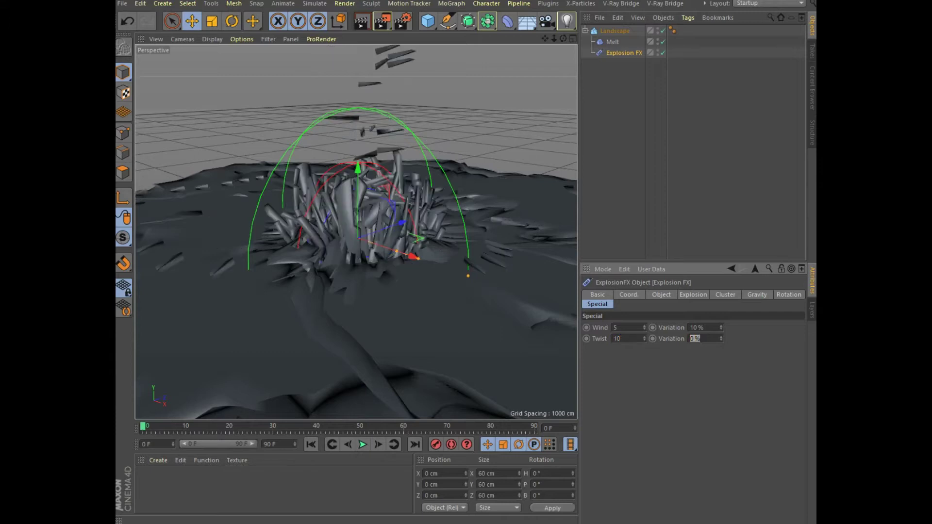
pyautogui.write('15')
pyautogui.press('Return')
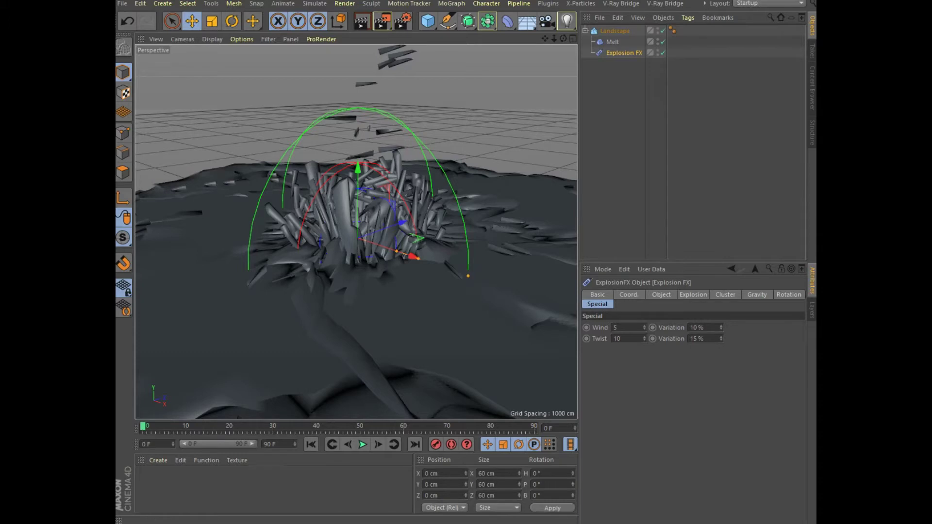
pyautogui.click(693, 295)
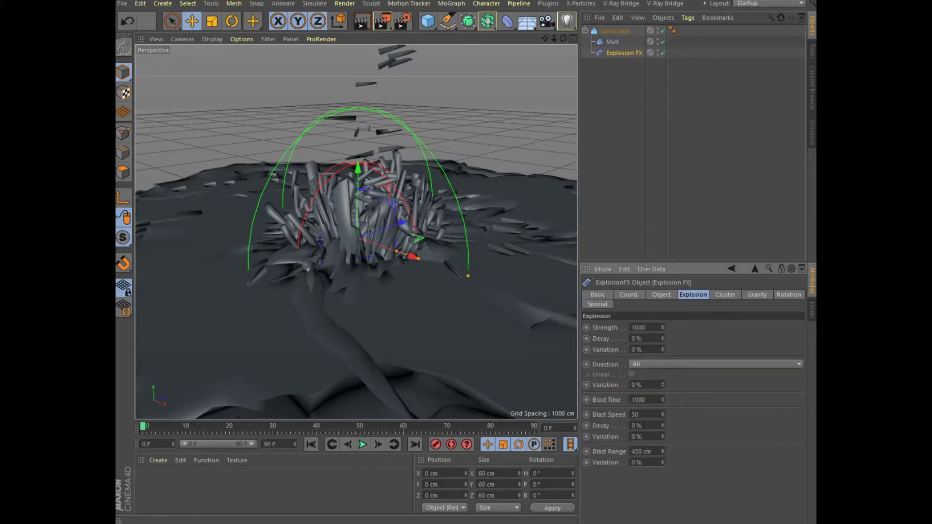
# Step: Set explosion Direction to Except Y and extend the animation to 200 frames
pyautogui.click(716, 364)
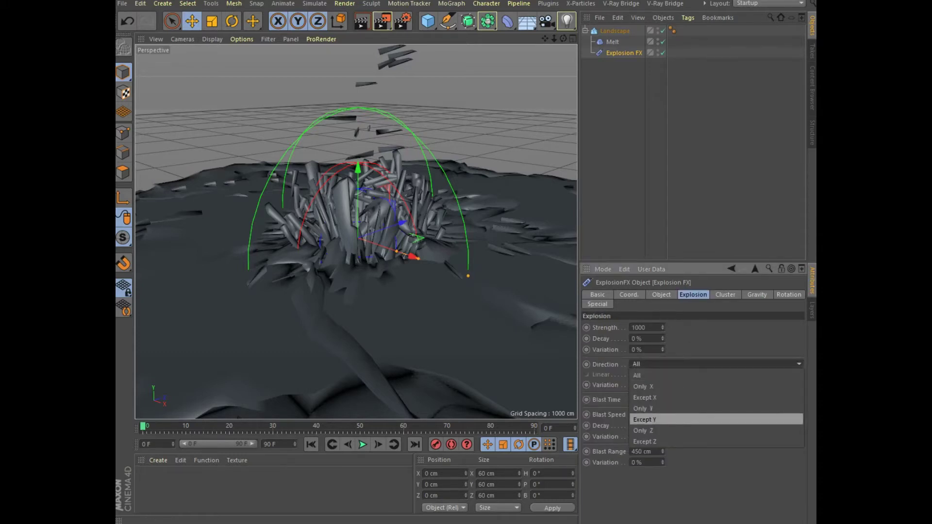
pyautogui.click(645, 419)
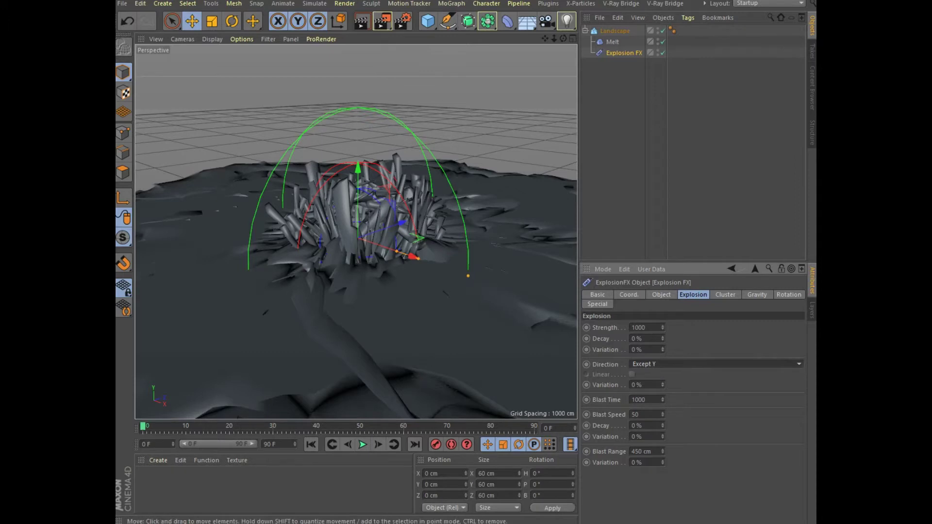
pyautogui.click(282, 427)
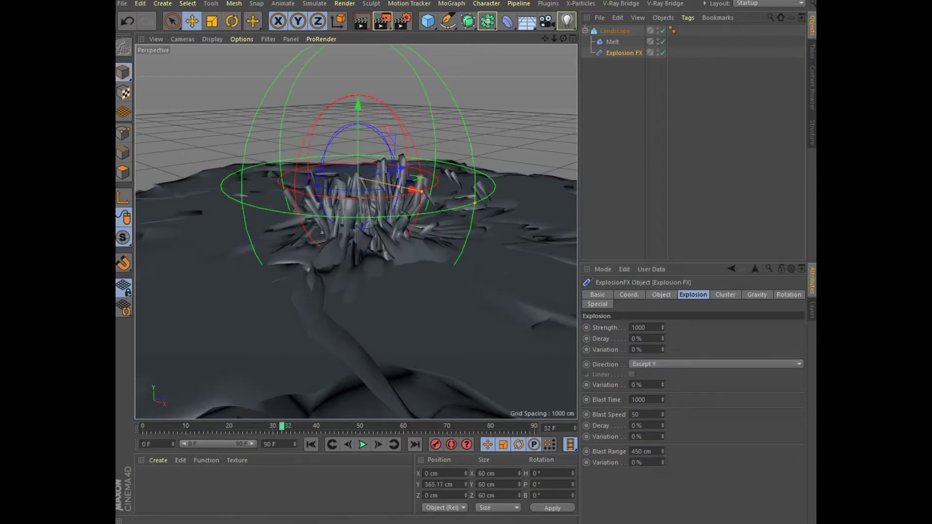
pyautogui.doubleClick(274, 444)
pyautogui.write('200')
pyautogui.press('Return')
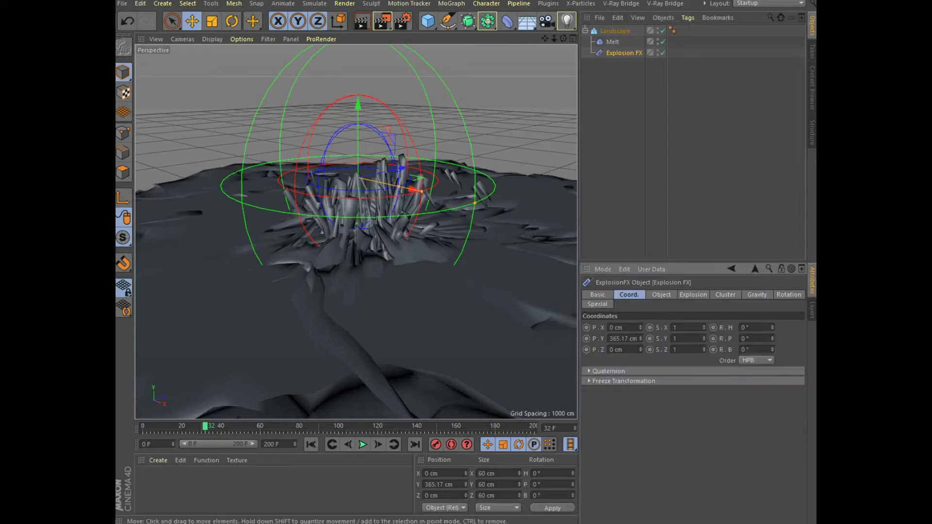
# Step: Keyframe Explosion FX height below the landscape at frame 0 and raised at frame 69
pyautogui.click(311, 444)
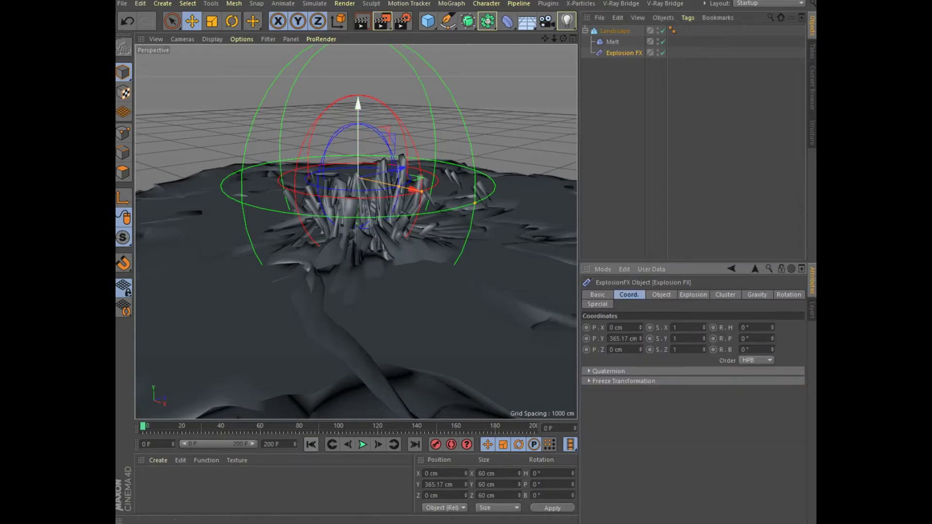
pyautogui.moveTo(357, 104); pyautogui.dragTo(363, 256)
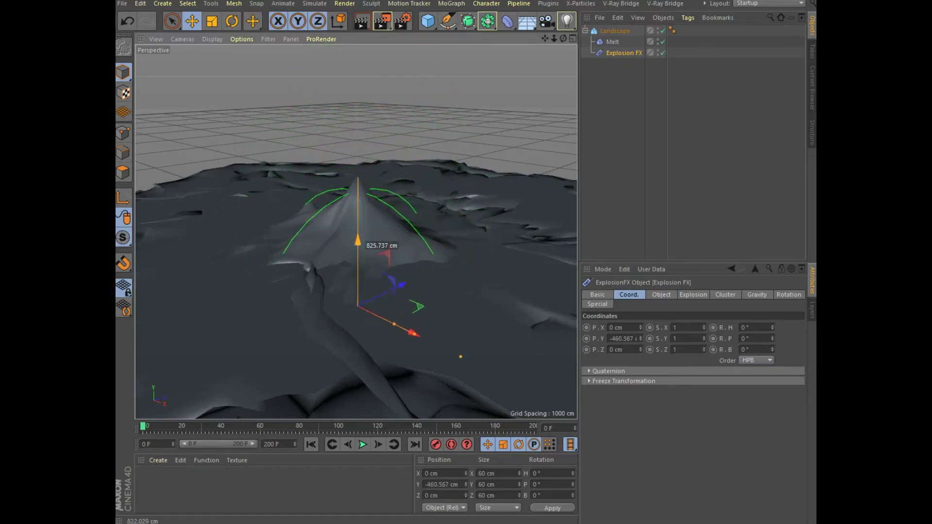
pyautogui.keyDown('ctrl'); pyautogui.click(587, 338); pyautogui.keyUp('ctrl')
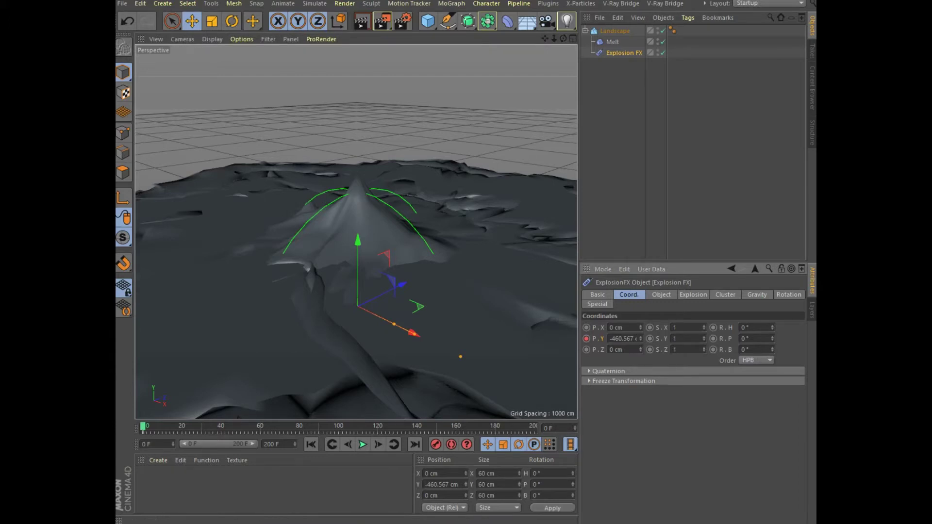
pyautogui.moveTo(191, 427); pyautogui.dragTo(277, 427)
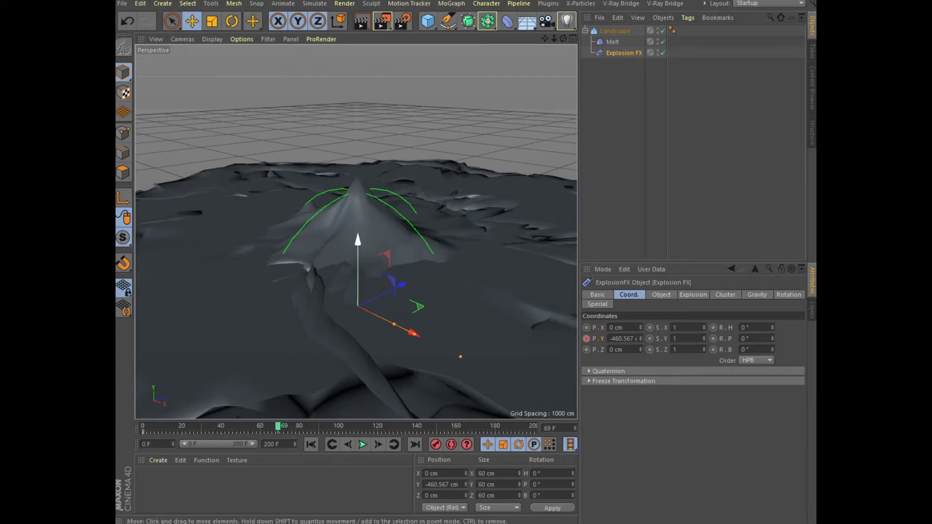
pyautogui.moveTo(359, 318); pyautogui.dragTo(364, 289)
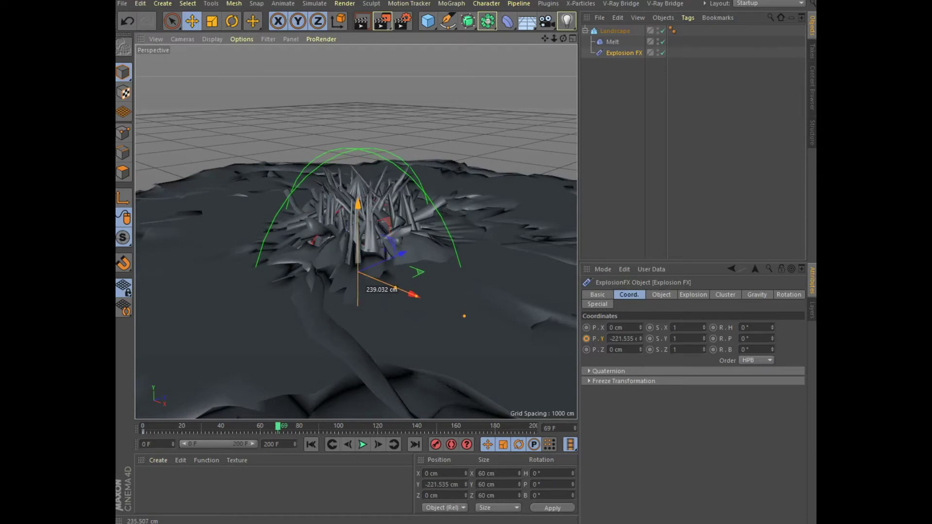
pyautogui.keyDown('ctrl'); pyautogui.click(587, 339); pyautogui.keyUp('ctrl')
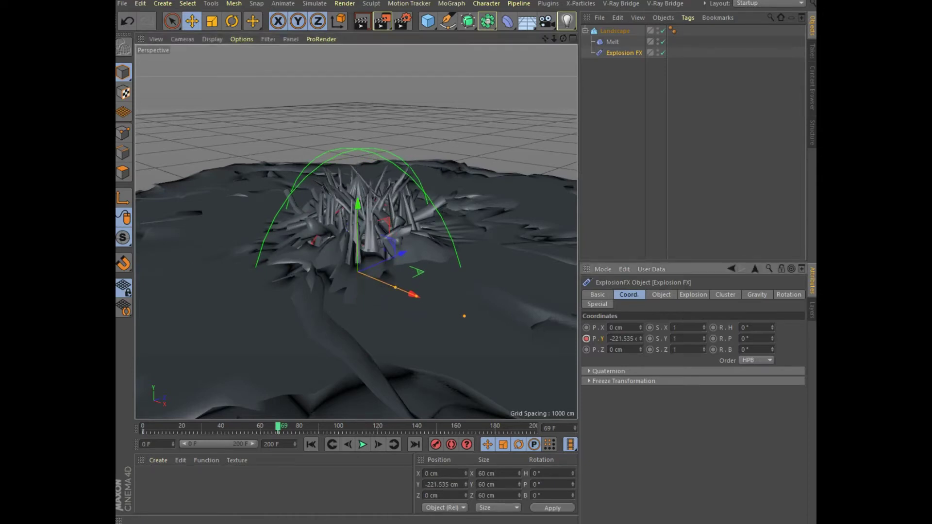
# Step: Key Explosion FX near ground around frame 117 and higher at frame 163, then rewind
pyautogui.moveTo(277, 427); pyautogui.dragTo(377, 427)
pyautogui.moveTo(358, 204); pyautogui.dragTo(358, 165)
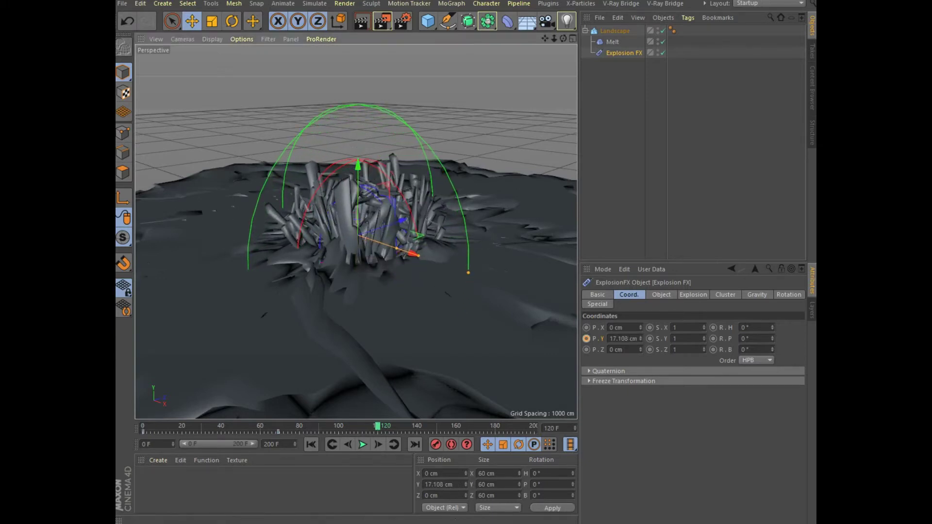
pyautogui.click(586, 339)
pyautogui.moveTo(377, 427); pyautogui.dragTo(462, 428)
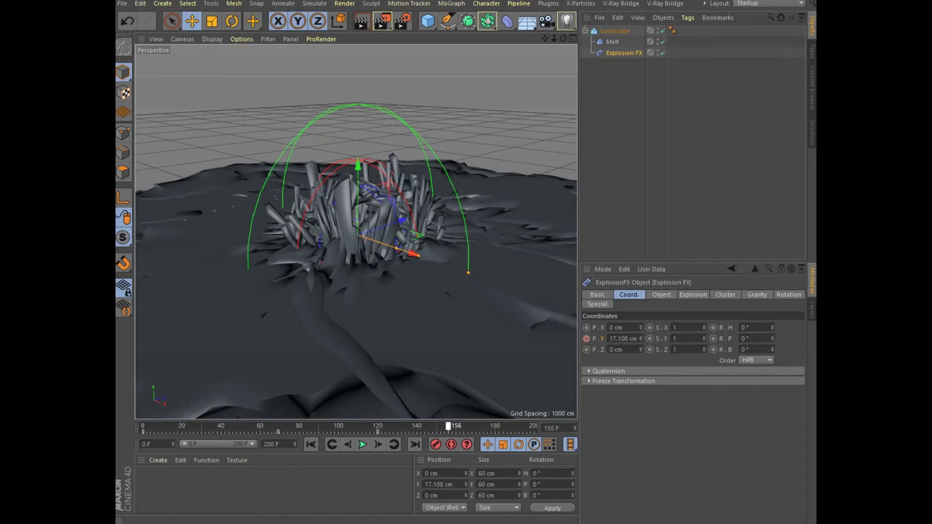
pyautogui.moveTo(358, 165); pyautogui.dragTo(358, 102)
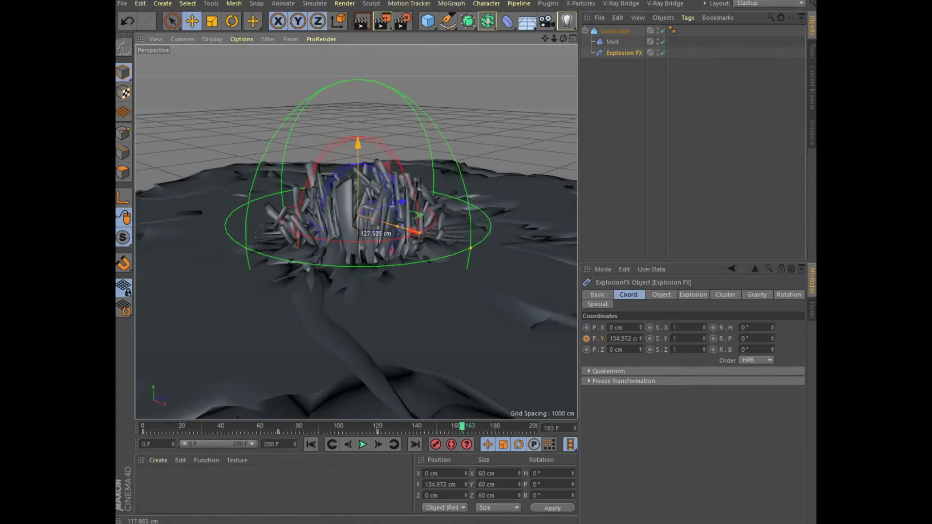
pyautogui.moveTo(365, 203); pyautogui.dragTo(365, 189)
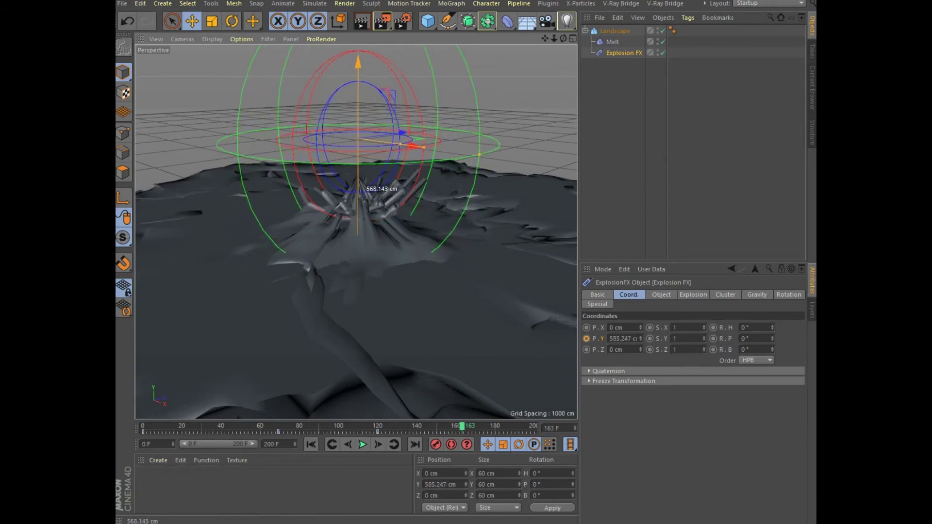
pyautogui.moveTo(365, 188); pyautogui.dragTo(365, 196)
pyautogui.keyDown('ctrl'); pyautogui.click(586, 338); pyautogui.keyUp('ctrl')
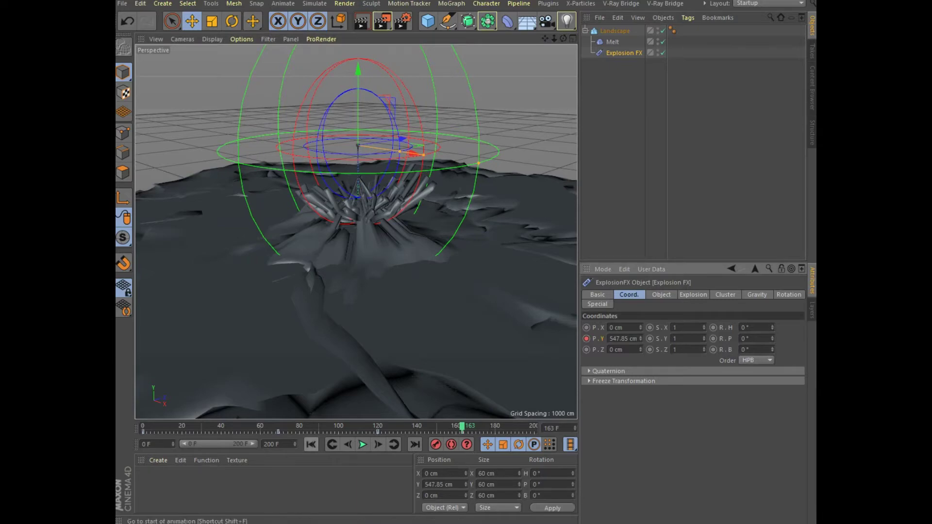
pyautogui.click(310, 444)
pyautogui.click(158, 460)
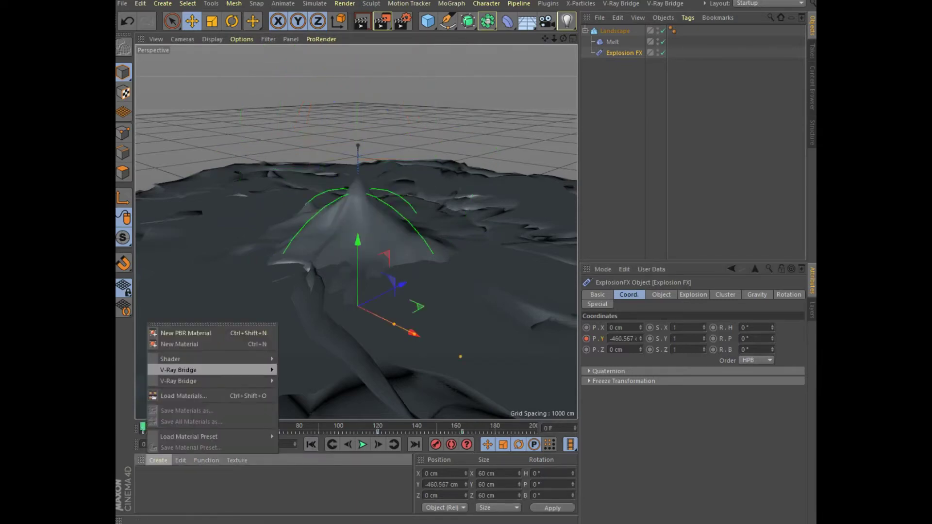
# Step: Load the materials from 1000.c4d into the Material Manager
pyautogui.click(184, 395)
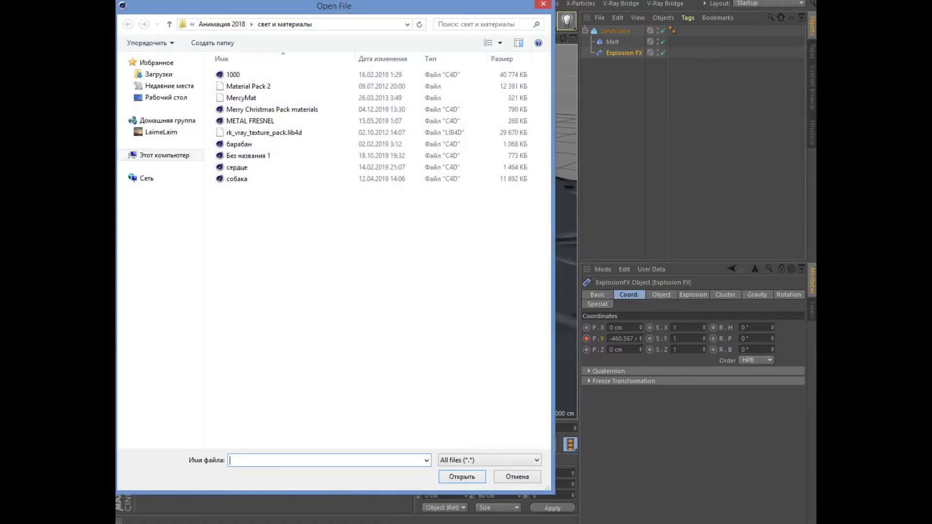
pyautogui.doubleClick(233, 74)
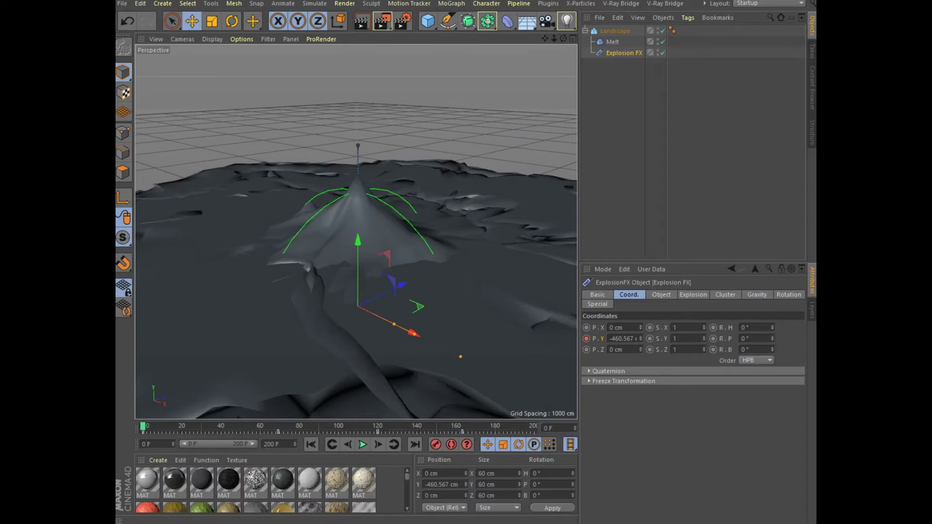
pyautogui.scroll(-3, 269, 488)
pyautogui.scroll(3, 269, 487)
pyautogui.scroll(-3, 270, 488)
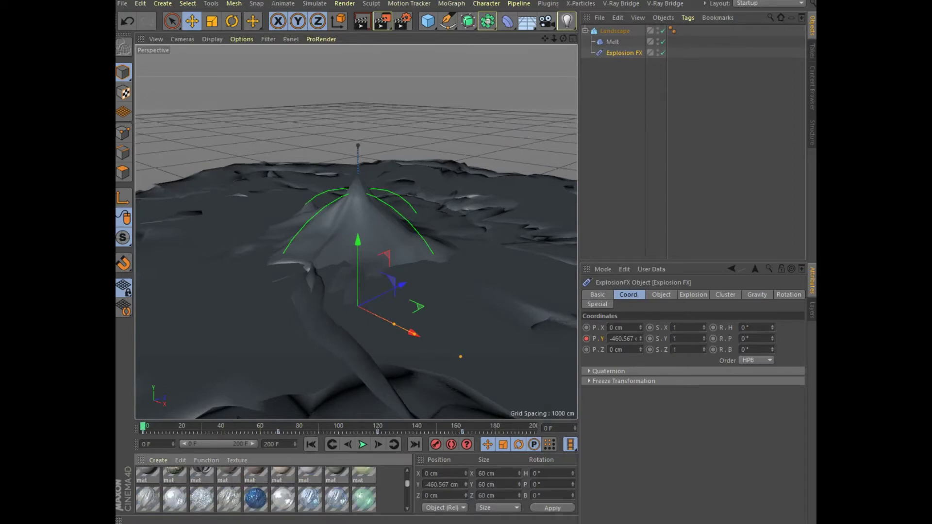
pyautogui.scroll(2, 270, 488)
pyautogui.scroll(-2, 270, 488)
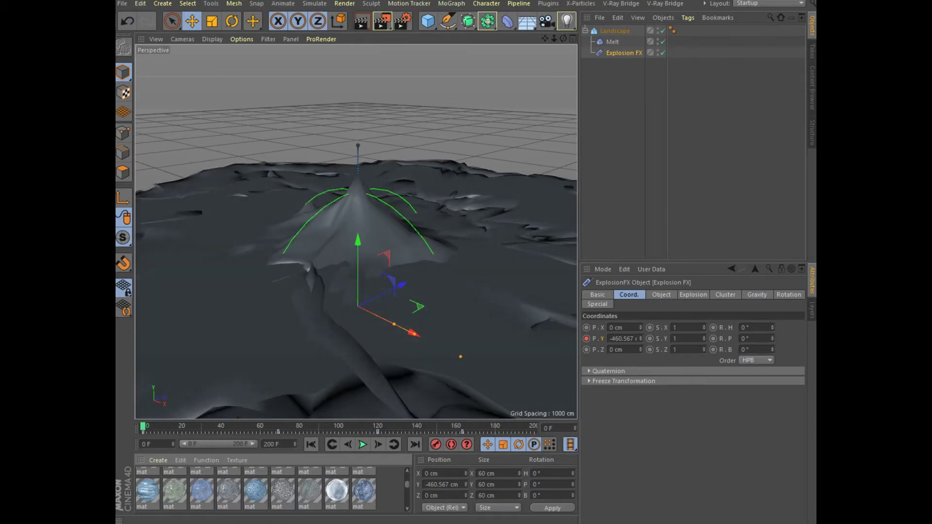
# Step: Apply the first mat material to the Landscape and render a preview
pyautogui.moveTo(147, 490); pyautogui.dragTo(615, 30)
pyautogui.hotkey('ctrl', 'r')
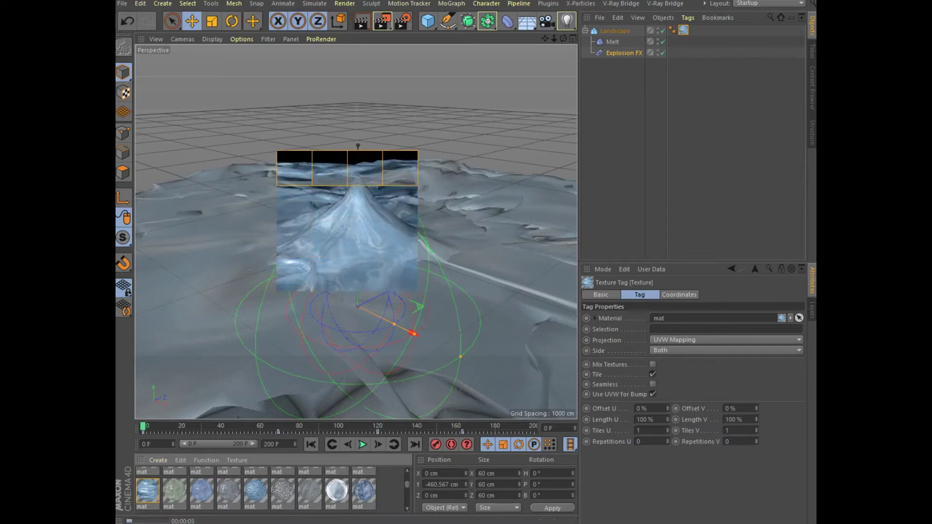
pyautogui.click(427, 21)
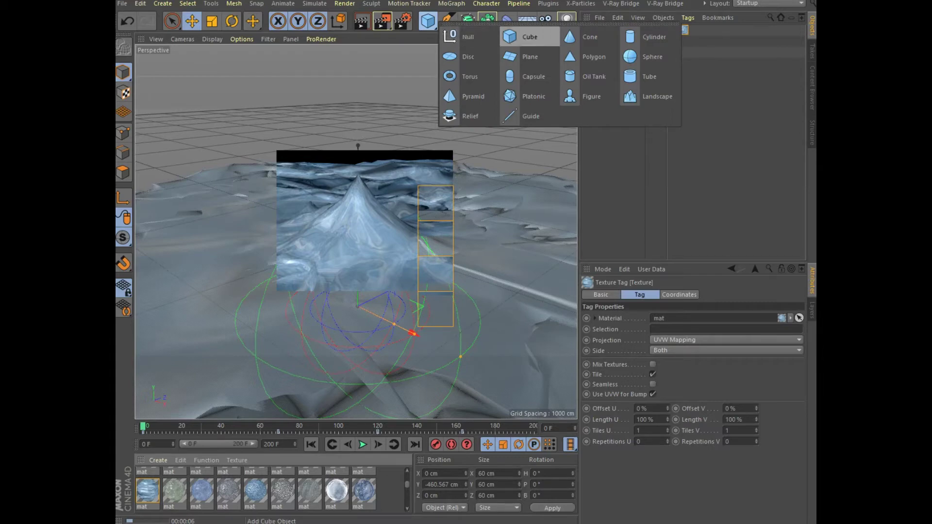
# Step: Add a sphere and enlarge its radius to 233 cm
pyautogui.click(646, 56)
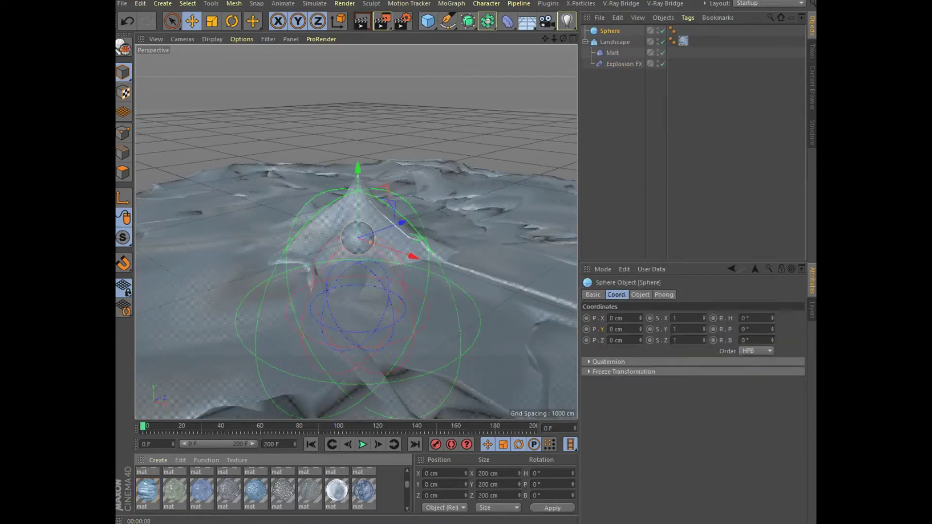
pyautogui.click(640, 294)
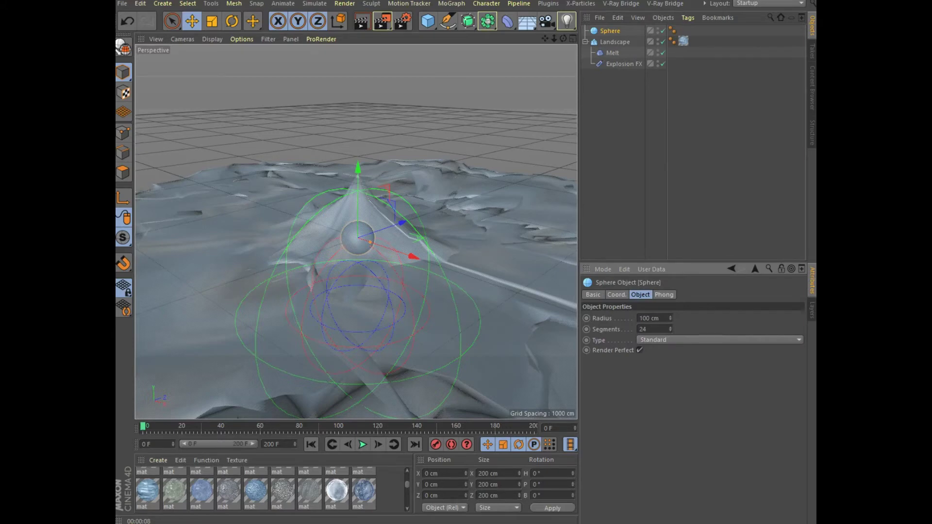
pyautogui.moveTo(670, 318); pyautogui.dragTo(670, 292)
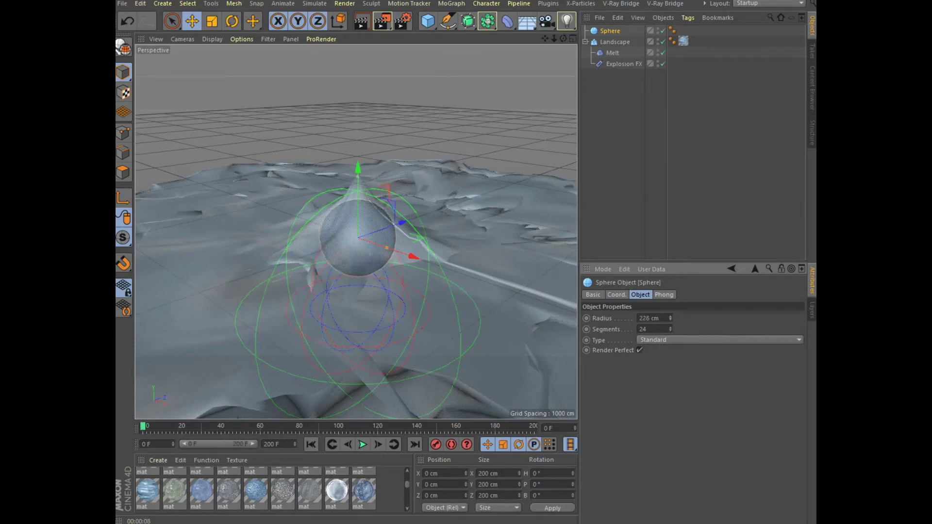
# Step: Switch to four viewports and raise the sphere about 465 cm above the peak
pyautogui.click(574, 38)
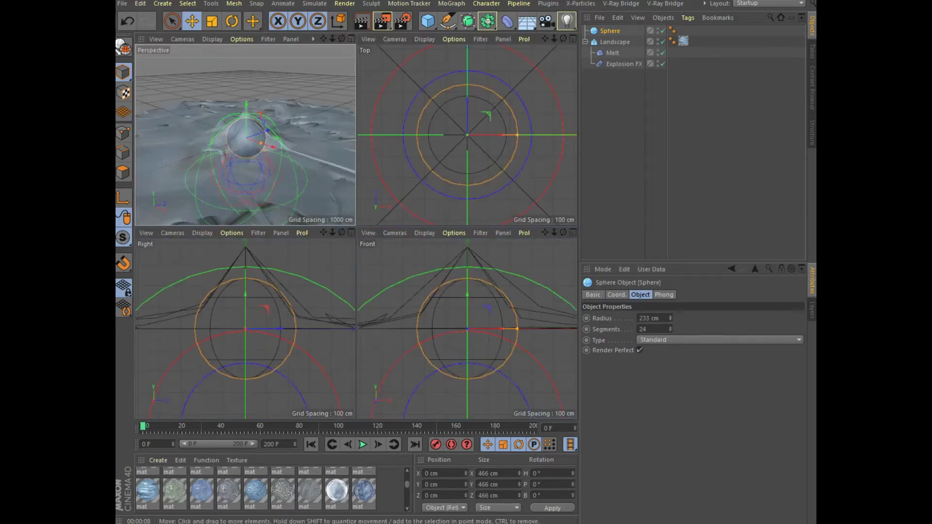
pyautogui.scroll(-4, 500, 285)
pyautogui.scroll(-2, 500, 285)
pyautogui.moveTo(487, 281)
pyautogui.mouseDown()
pyautogui.moveTo(487, 243)
pyautogui.moveTo(486, 266)
pyautogui.mouseUp()
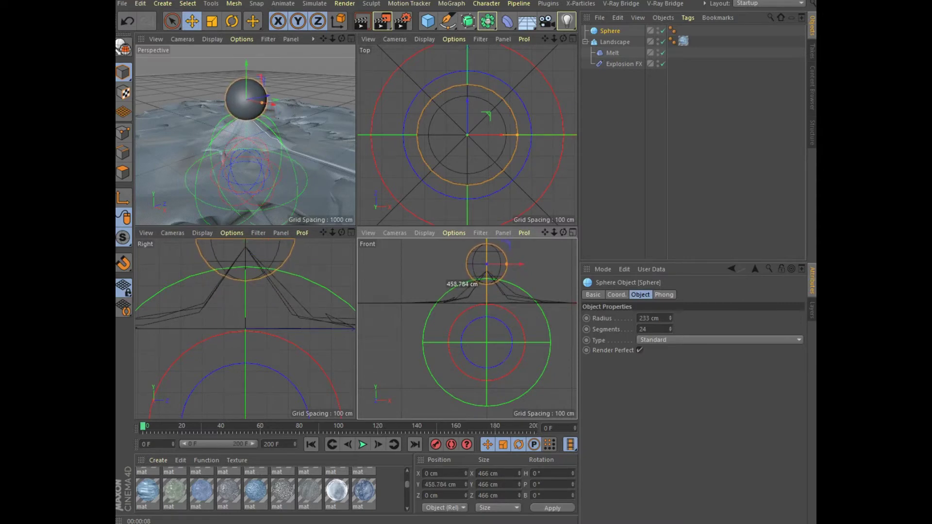
# Step: Maximize the Perspective view and lower the sphere to about Y 218 cm
pyautogui.scroll(-3, 456, 147)
pyautogui.scroll(-3, 455, 147)
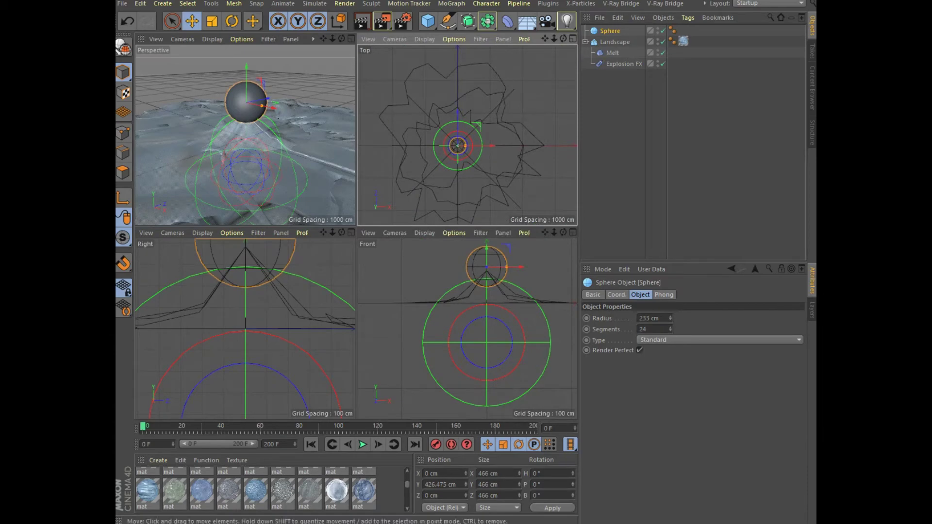
pyautogui.press('F1')
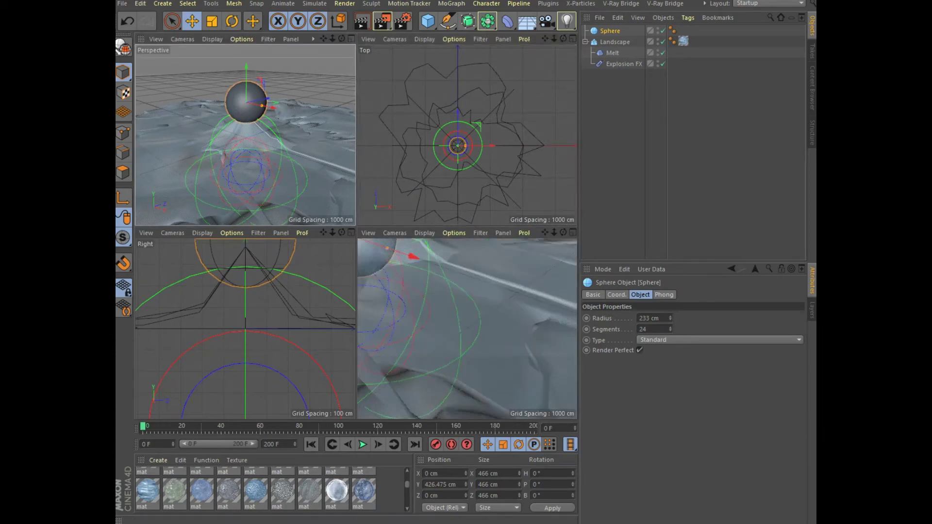
pyautogui.moveTo(357, 122); pyautogui.dragTo(358, 160)
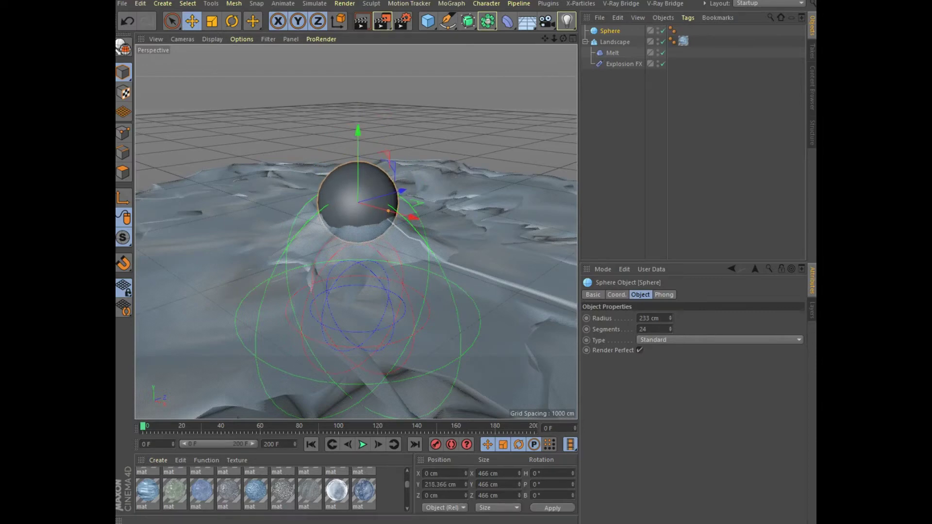
# Step: Apply the last material (icy mat) to the sphere, preview the render, and play the animation
pyautogui.moveTo(364, 491); pyautogui.dragTo(358, 202)
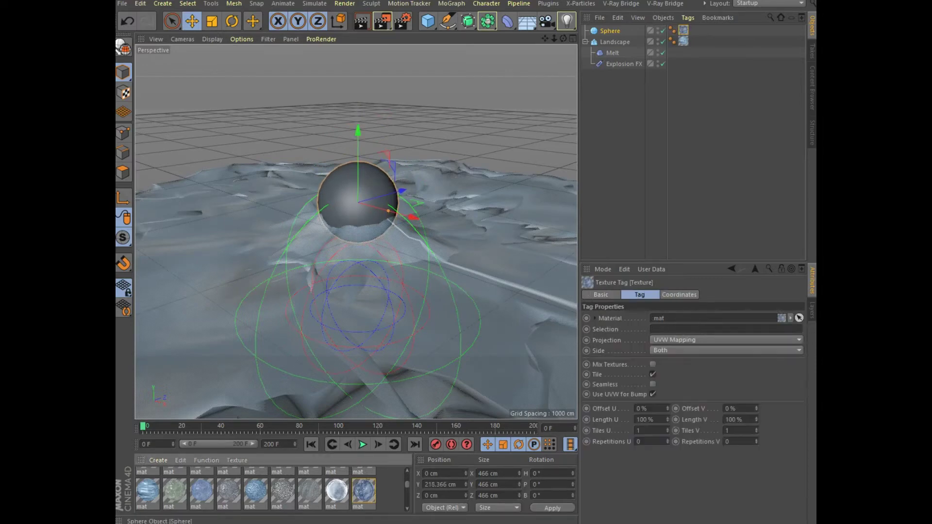
pyautogui.click(362, 21)
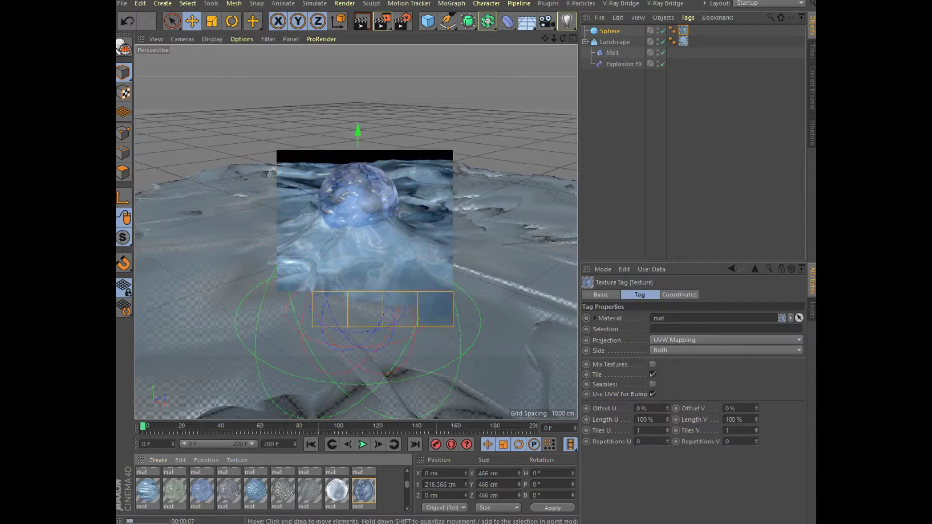
pyautogui.click(363, 444)
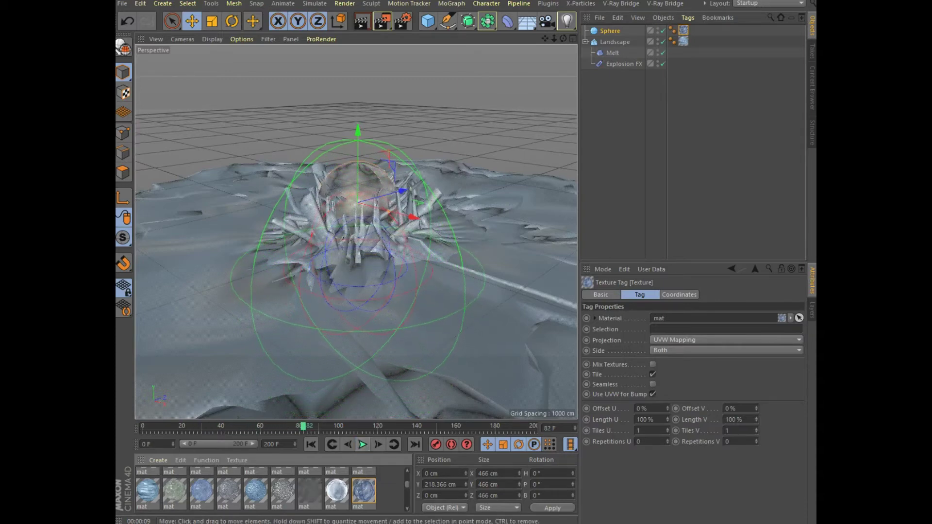
# Step: Stop playback at frame 82, preview the render, then give the sphere the pink material
pyautogui.click(362, 444)
pyautogui.click(361, 21)
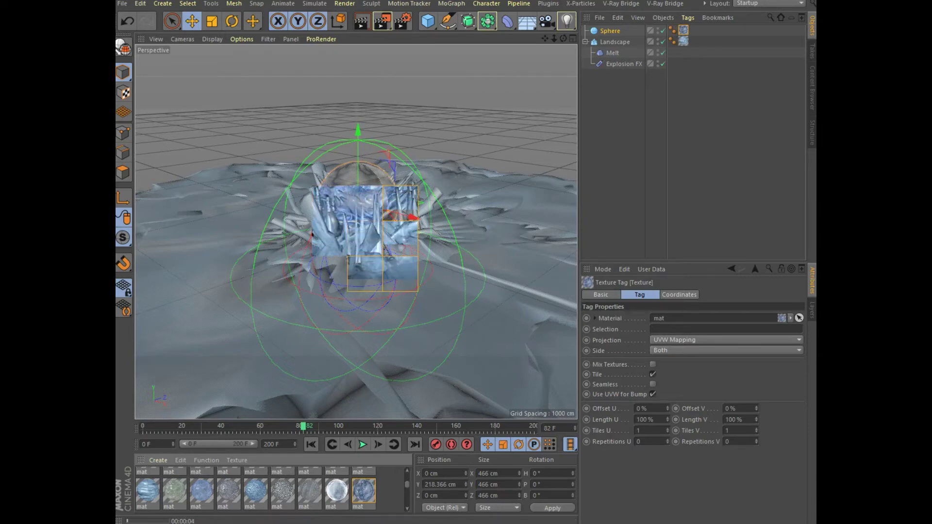
pyautogui.scroll(-2, 272, 489)
pyautogui.scroll(-2, 272, 490)
pyautogui.scroll(-2, 272, 490)
pyautogui.scroll(-2, 272, 489)
pyautogui.scroll(-2, 272, 489)
pyautogui.scroll(-2, 272, 490)
pyautogui.scroll(-2, 272, 489)
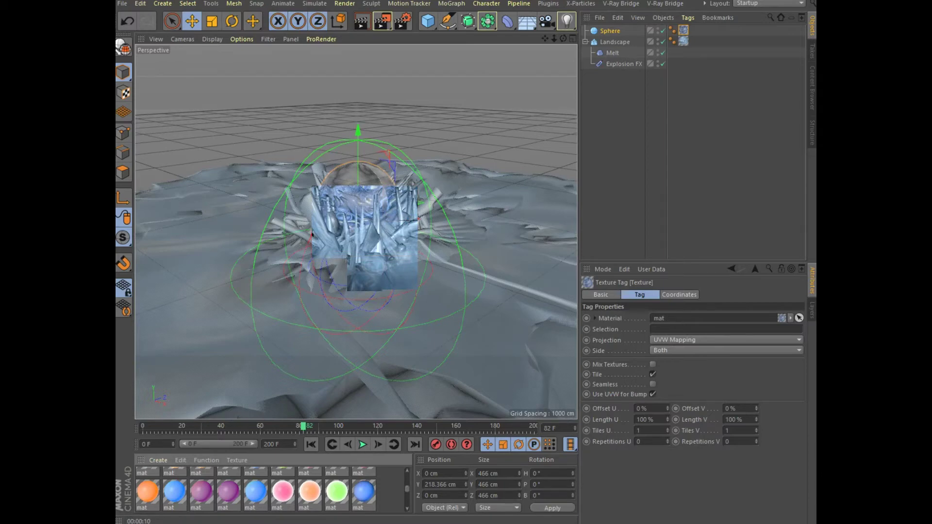
pyautogui.moveTo(283, 491); pyautogui.dragTo(357, 204)
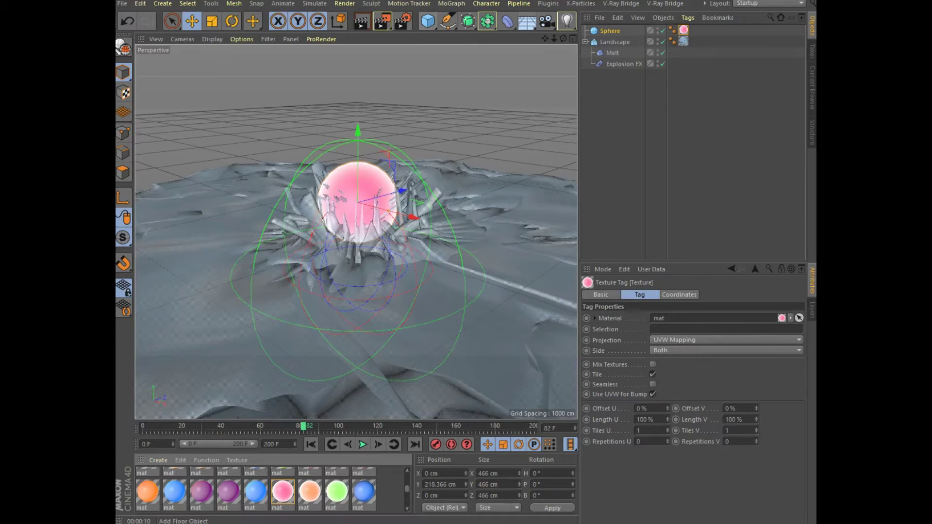
pyautogui.click(566, 21)
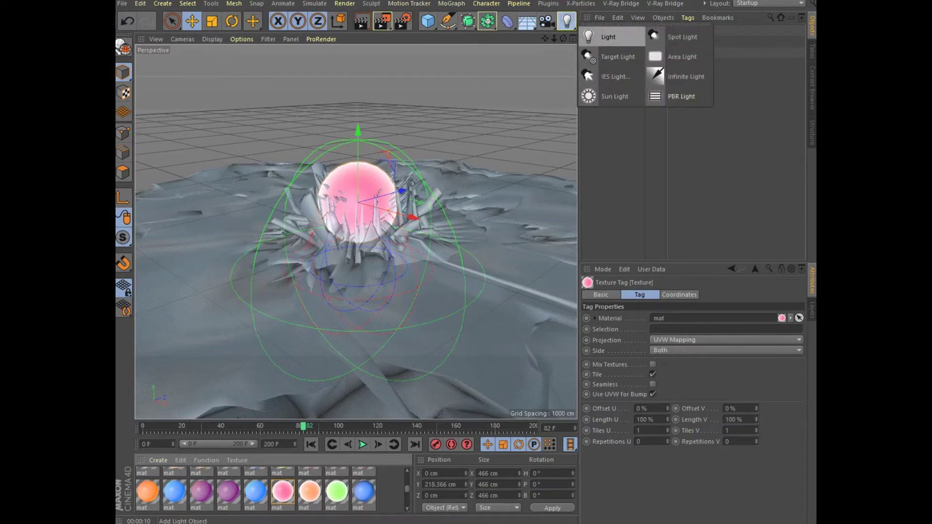
# Step: Add an omni light at Y 314 cm with Shadow None and Visible Light set to Visible
pyautogui.click(609, 36)
pyautogui.moveTo(358, 204); pyautogui.dragTo(359, 151)
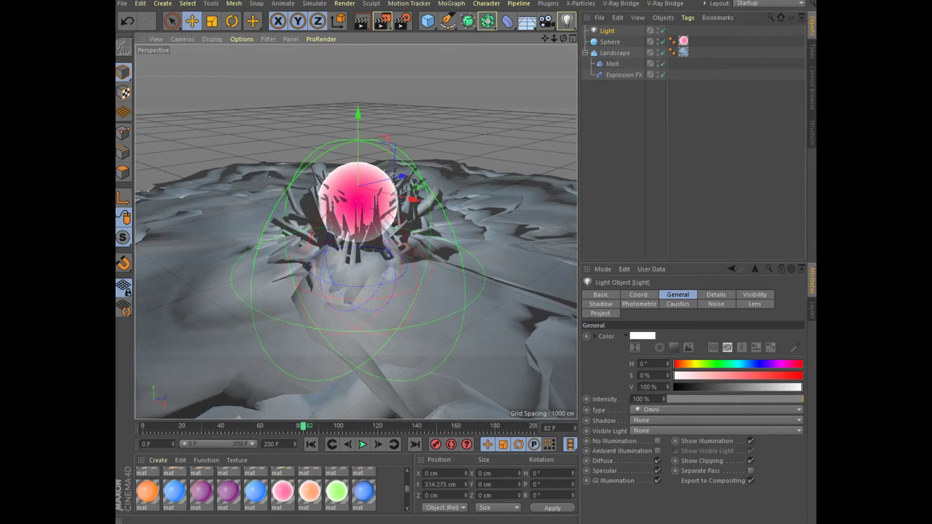
pyautogui.click(716, 420)
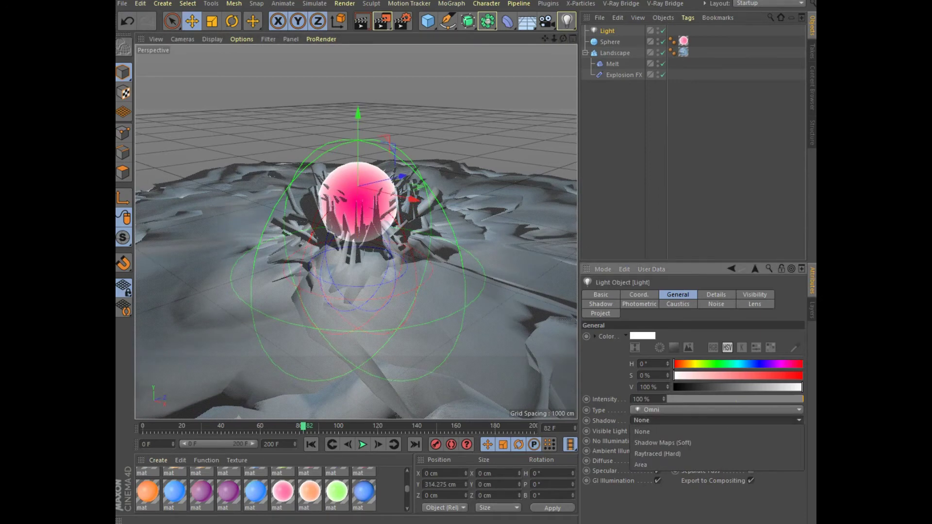
pyautogui.click(642, 432)
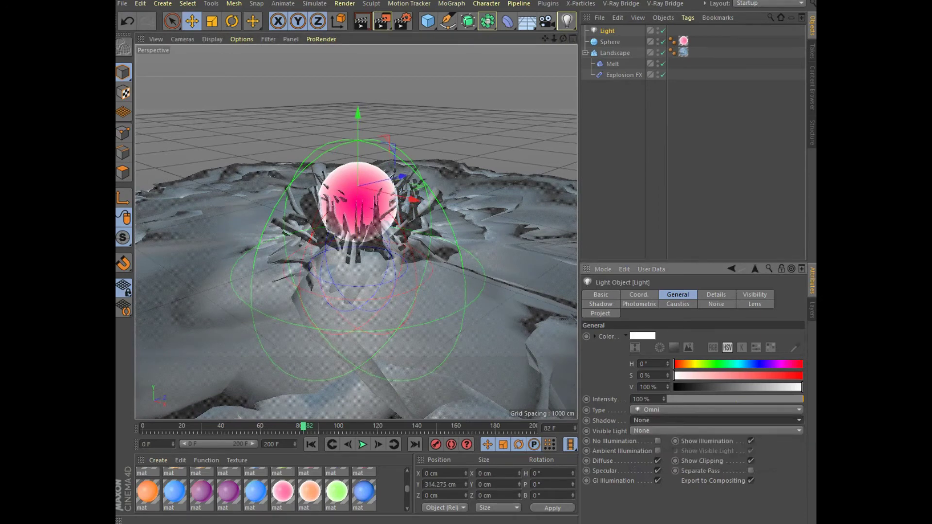
pyautogui.click(716, 431)
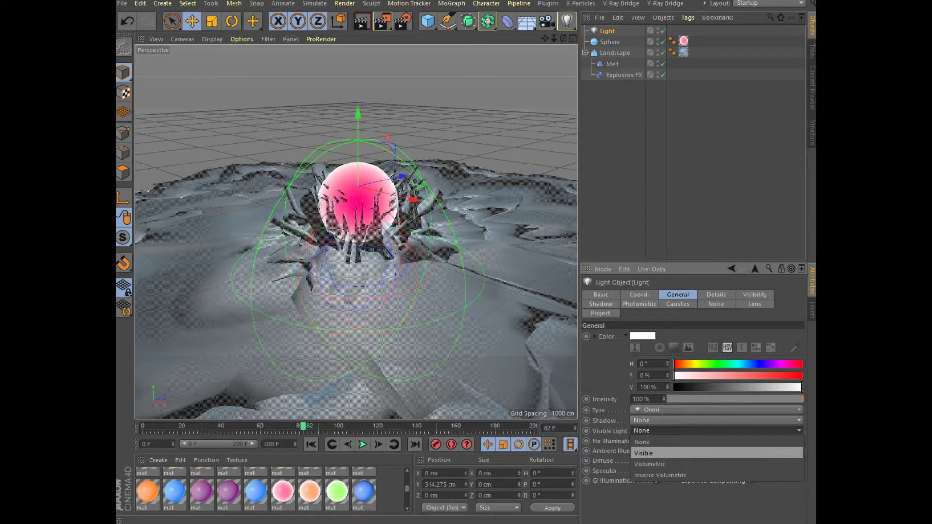
pyautogui.click(670, 453)
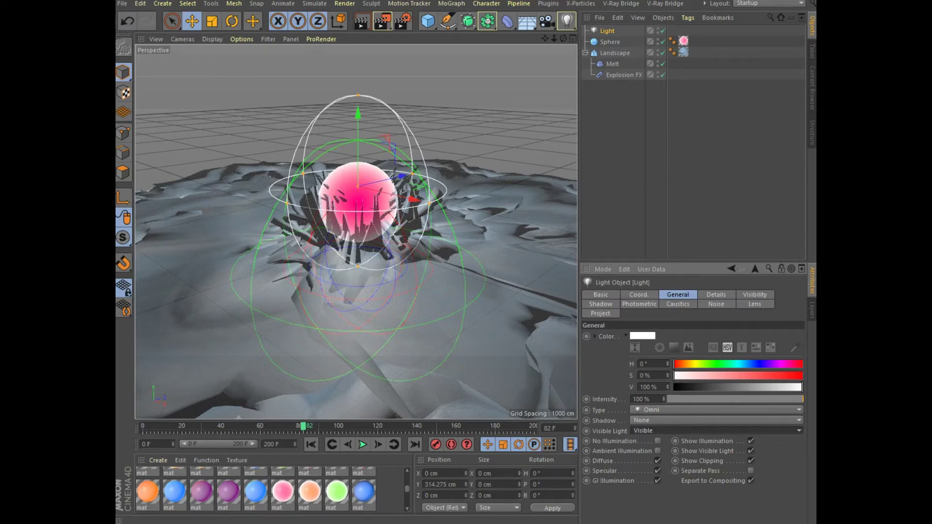
# Step: Tint the light lilac with hue 292° and saturation 33%
pyautogui.click(779, 364)
pyautogui.click(717, 376)
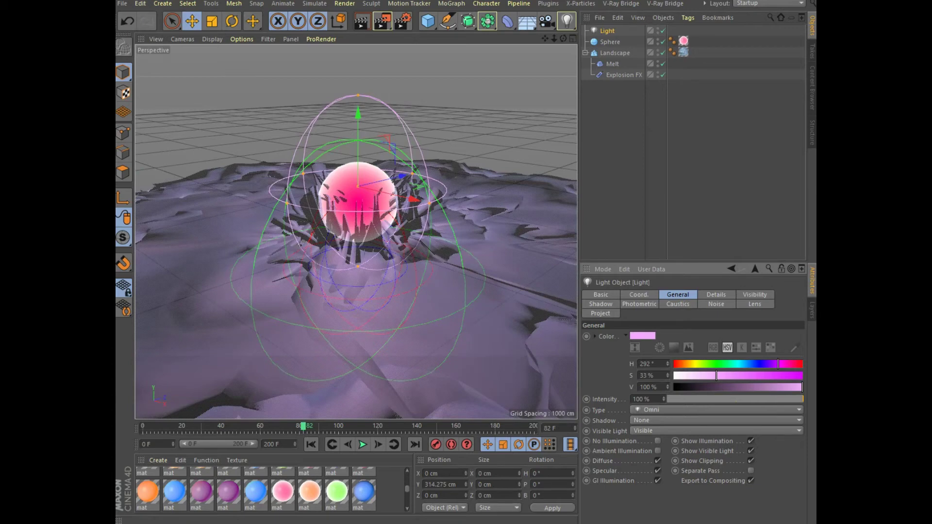
pyautogui.click(754, 295)
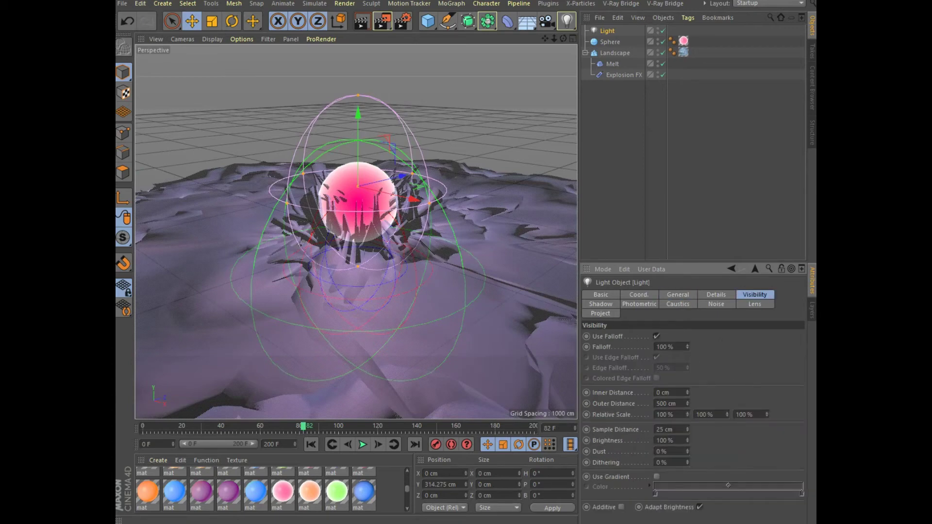
# Step: Set the light's inner distance to 50 cm, then increase it to about 159 cm
pyautogui.click(662, 393)
pyautogui.write('50')
pyautogui.press('Return')
pyautogui.moveTo(686, 392); pyautogui.dragTo(687, 384)
# Step: Add Illumination noise of type Wavy Turbulence to the light
pyautogui.click(716, 303)
pyautogui.click(723, 336)
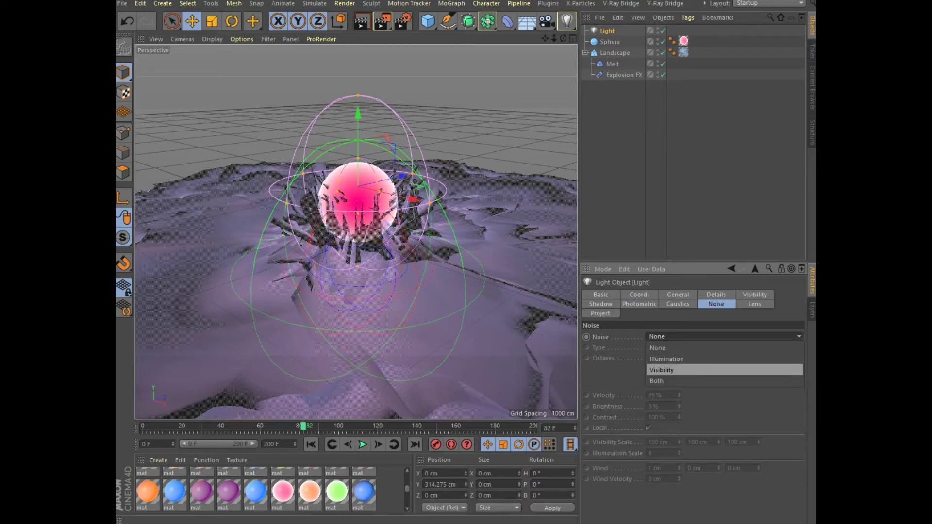
pyautogui.click(666, 359)
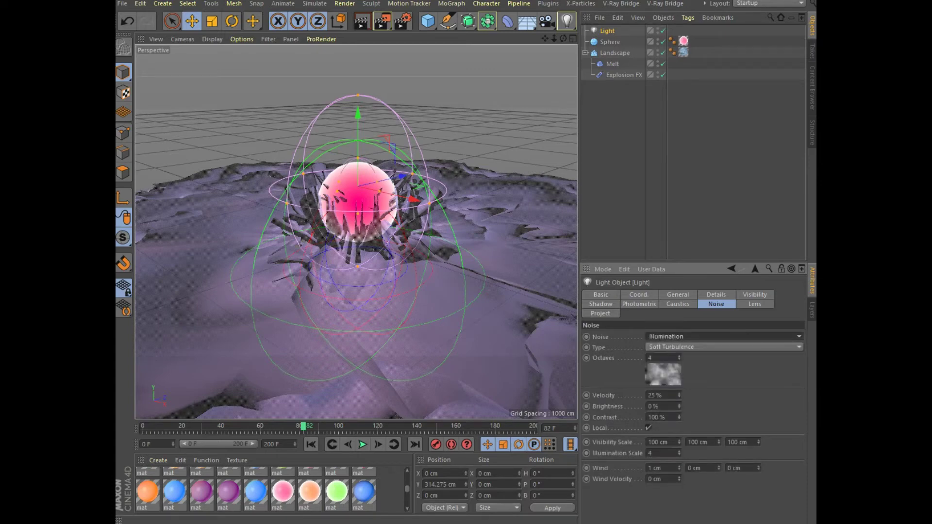
pyautogui.click(724, 347)
pyautogui.click(680, 392)
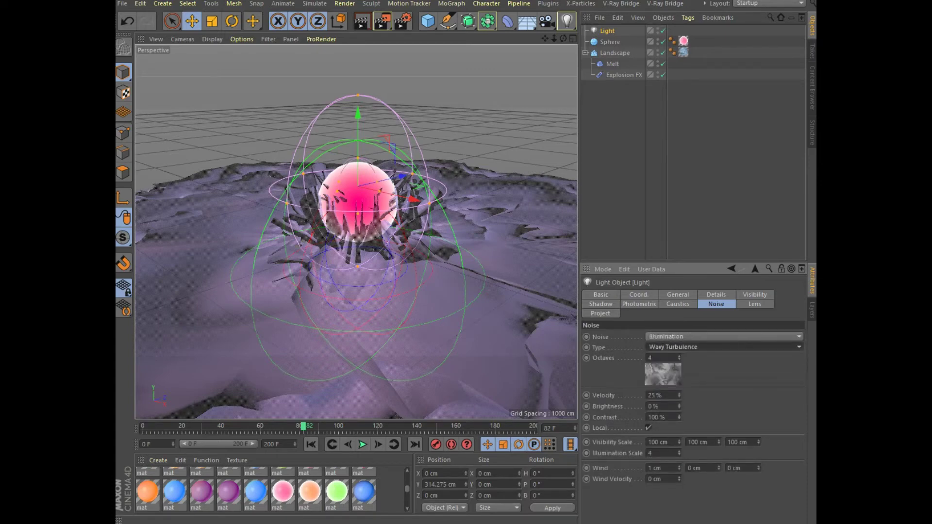
pyautogui.click(723, 346)
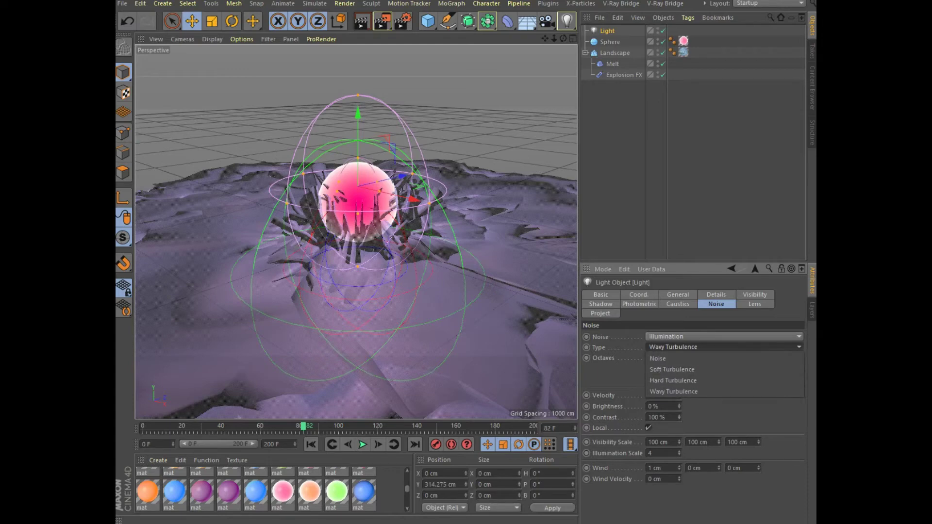
pyautogui.click(680, 392)
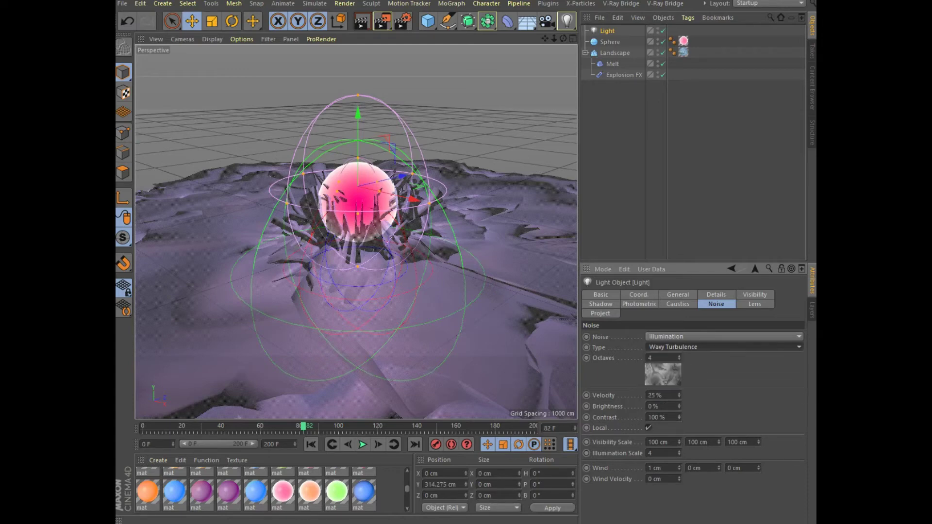
# Step: Render a preview of the noisy glow and set the noise's wind velocity
pyautogui.click(361, 21)
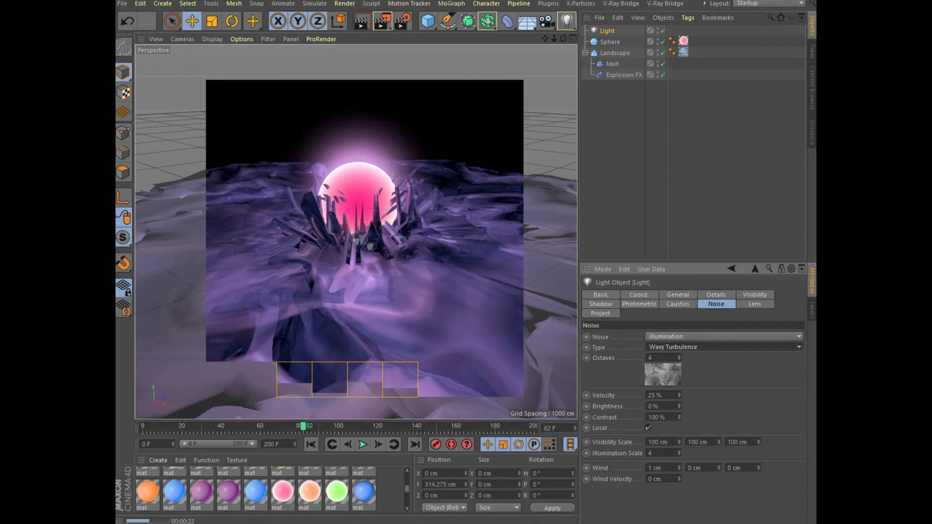
pyautogui.write('14')
pyautogui.press('Return')
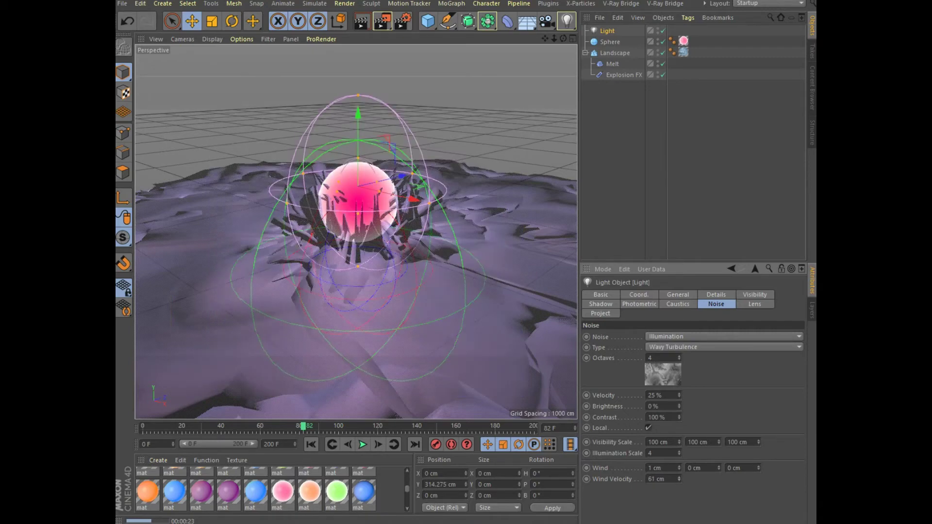
pyautogui.click(678, 294)
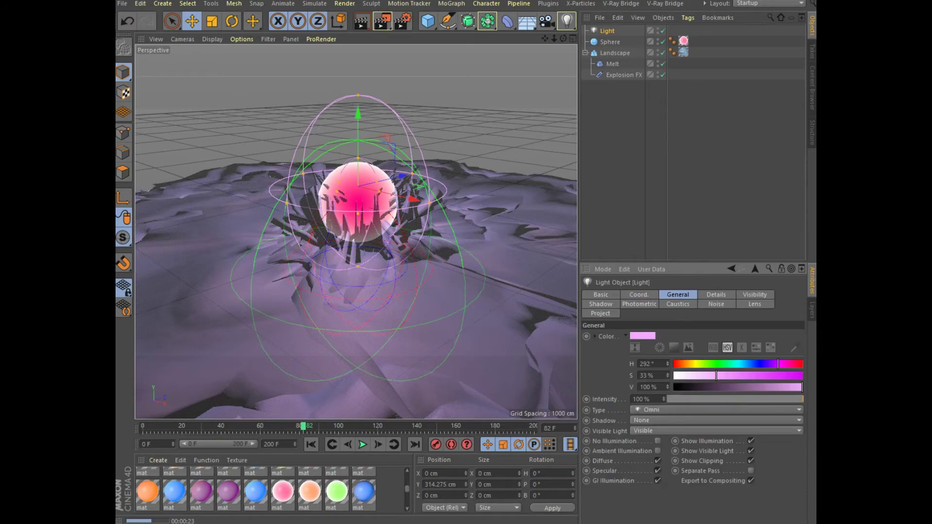
# Step: Raise the light's inner distance to 330 cm and add a Sky object
pyautogui.click(755, 295)
pyautogui.moveTo(687, 393); pyautogui.dragTo(688, 369)
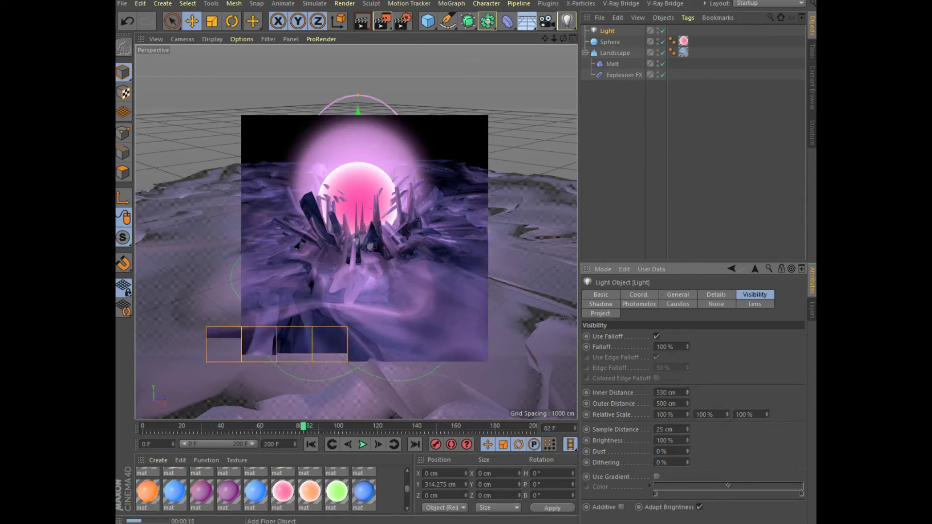
pyautogui.moveTo(527, 21); pyautogui.dragTo(528, 22)
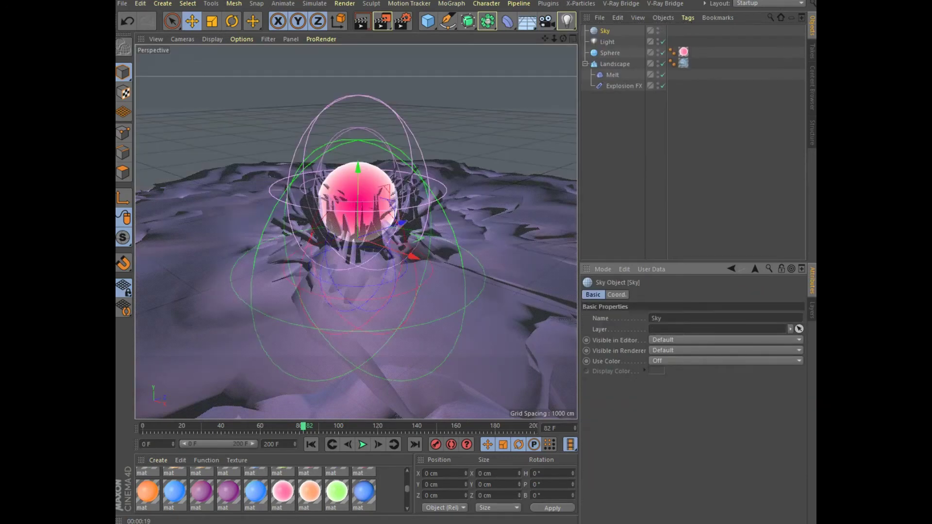
# Step: Put a material on the Sky object and render a preview of the pale green background
pyautogui.moveTo(255, 491); pyautogui.dragTo(604, 31)
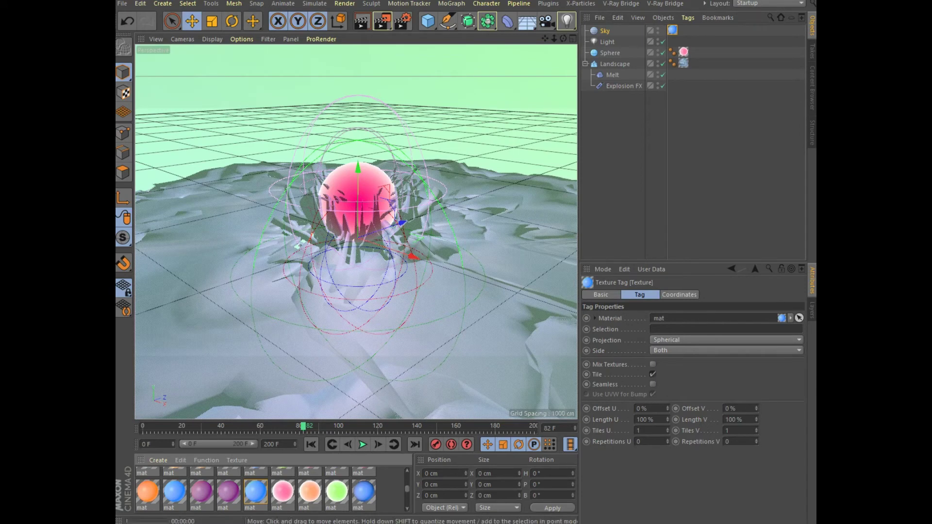
pyautogui.click(361, 21)
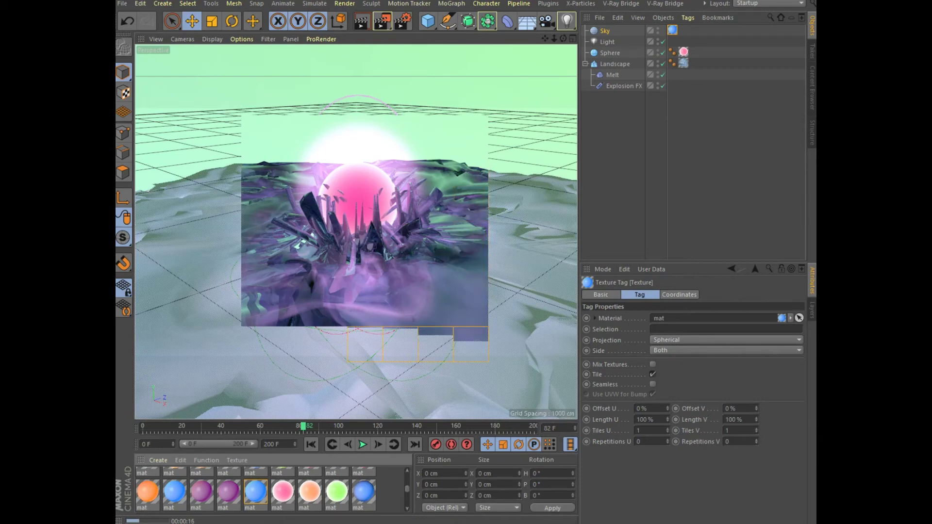
pyautogui.scroll(-2, 272, 487)
pyautogui.scroll(-2, 272, 488)
pyautogui.scroll(-2, 271, 488)
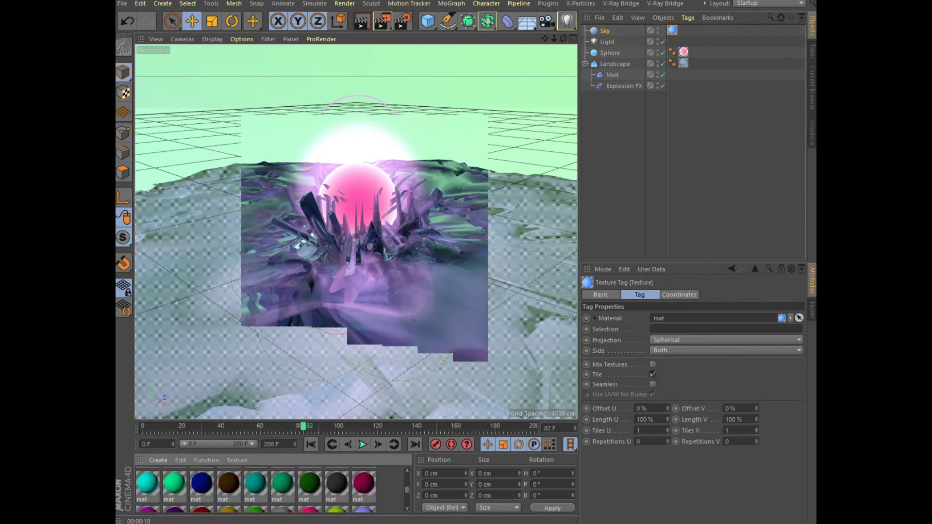
# Step: Put the dark blue material on the Sky's texture tag, render, and adjust the camera
pyautogui.moveTo(201, 483); pyautogui.dragTo(714, 318)
pyautogui.hotkey('ctrl', 'r')
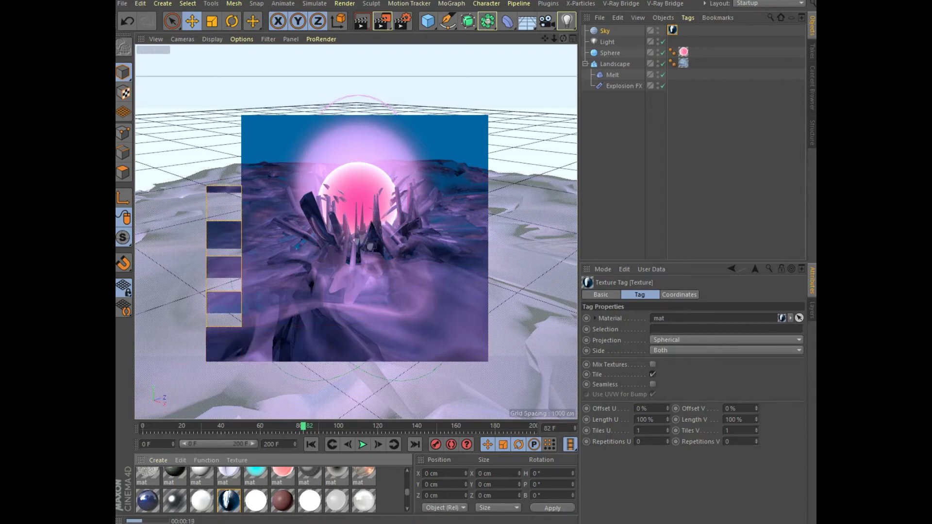
pyautogui.moveTo(357, 232); pyautogui.dragTo(356, 253, button='middle')
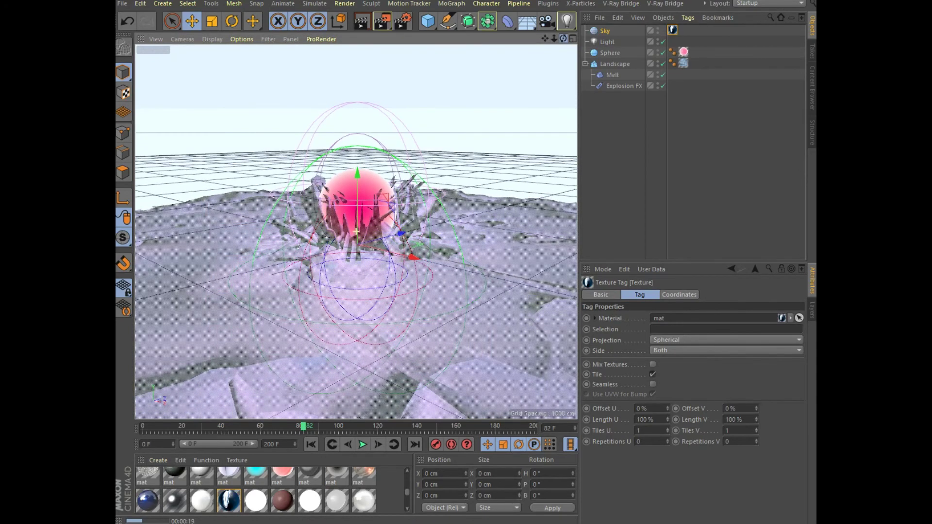
# Step: Tilt the view so the horizon drops and render a preview from the new angle
pyautogui.moveTo(563, 39); pyautogui.dragTo(563, 53)
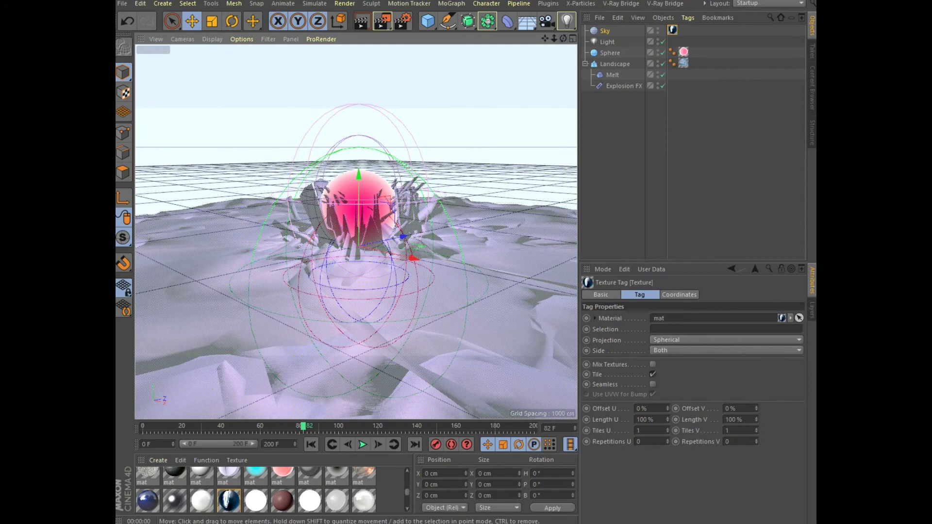
pyautogui.click(361, 21)
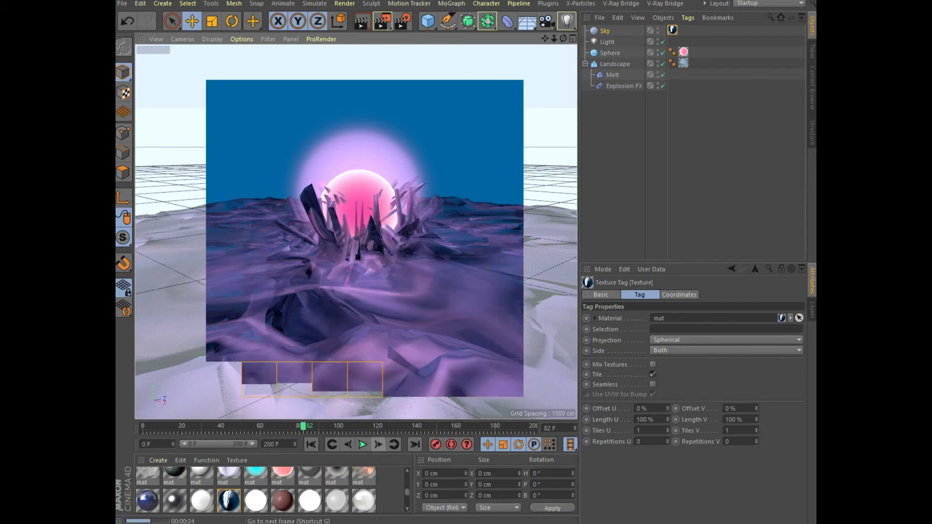
pyautogui.click(378, 445)
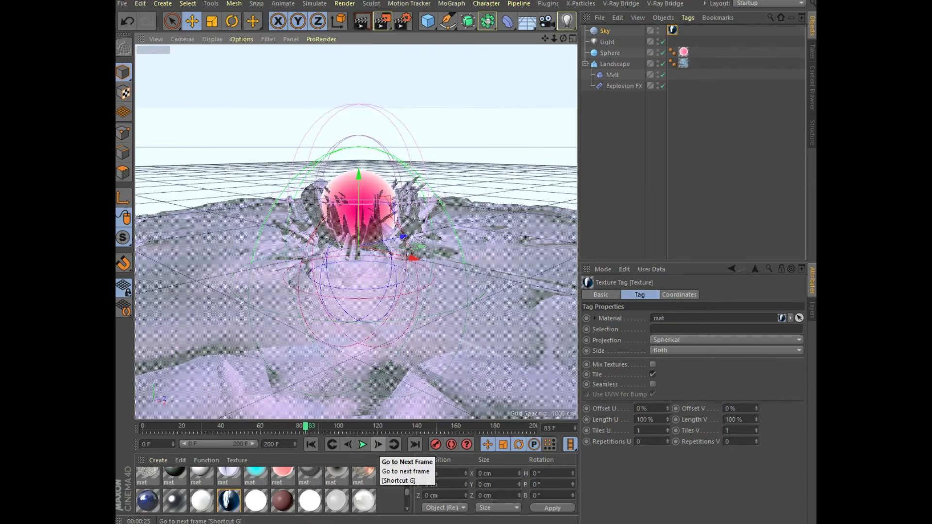
# Step: Play the explosion to frame 169, render it, then return to frame 0
pyautogui.click(363, 445)
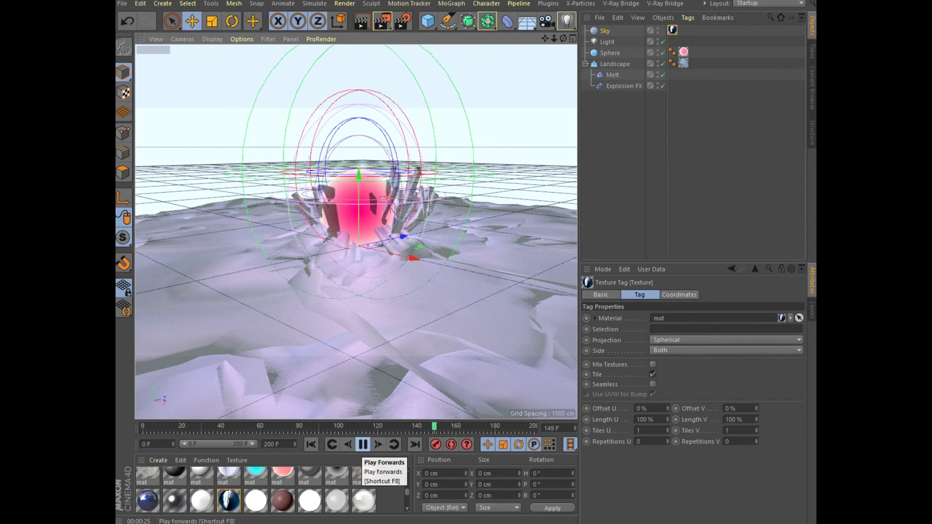
pyautogui.click(363, 445)
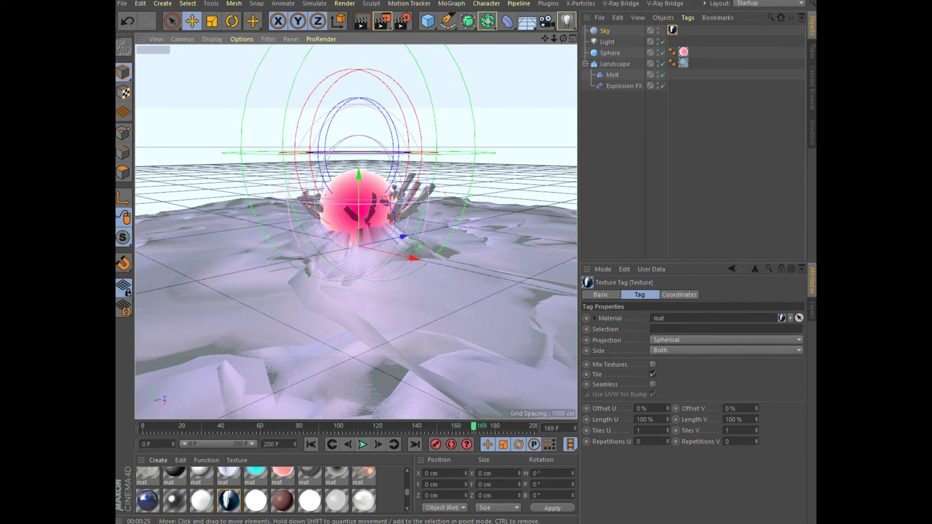
pyautogui.hotkey('ctrl', 'r')
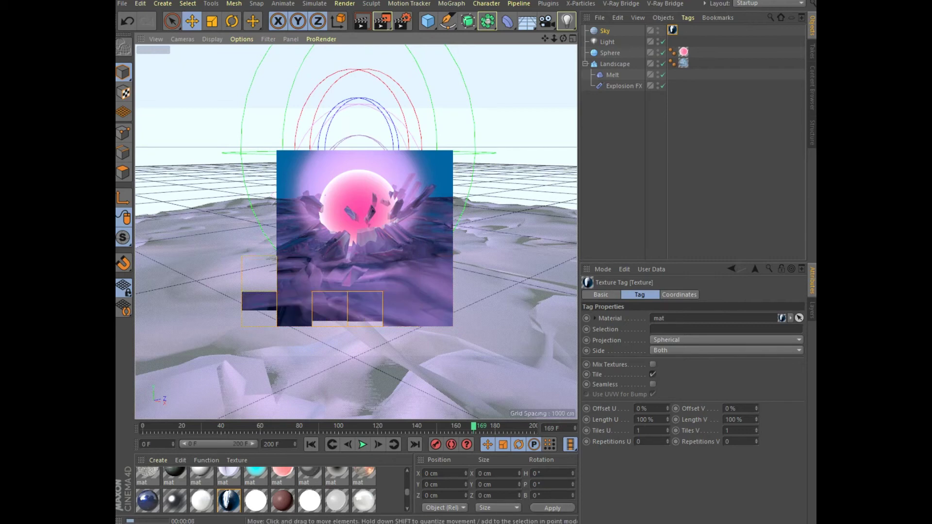
pyautogui.click(311, 444)
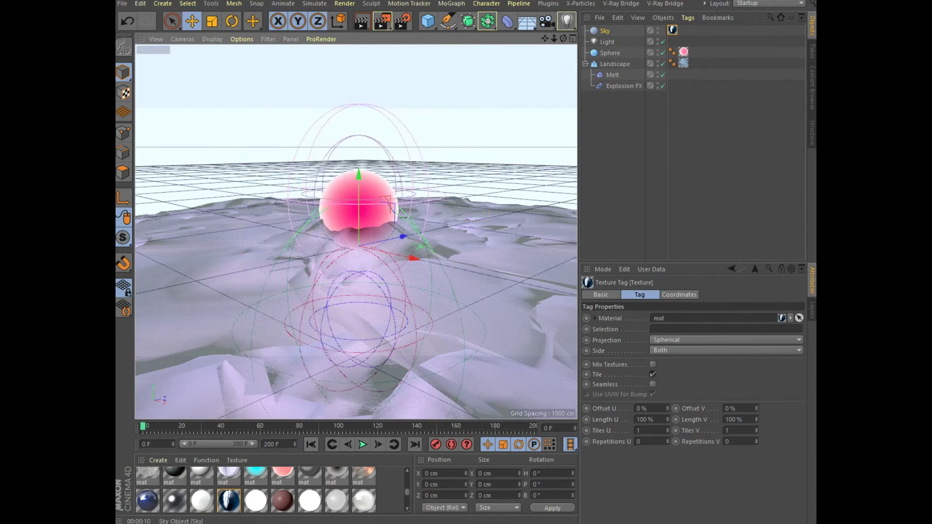
# Step: Set the light's visible glow to 210 cm inner distance, 380 cm outer, 100% falloff
pyautogui.press('Down')
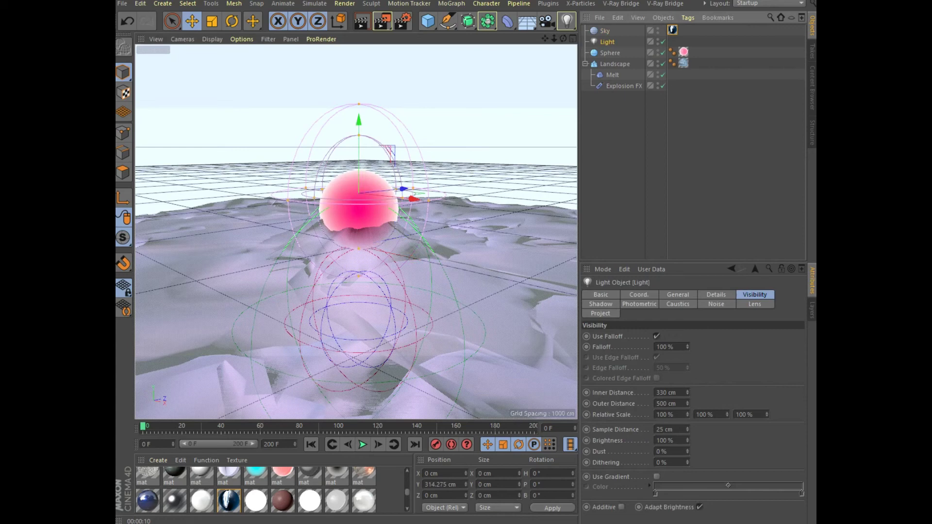
pyautogui.click(677, 294)
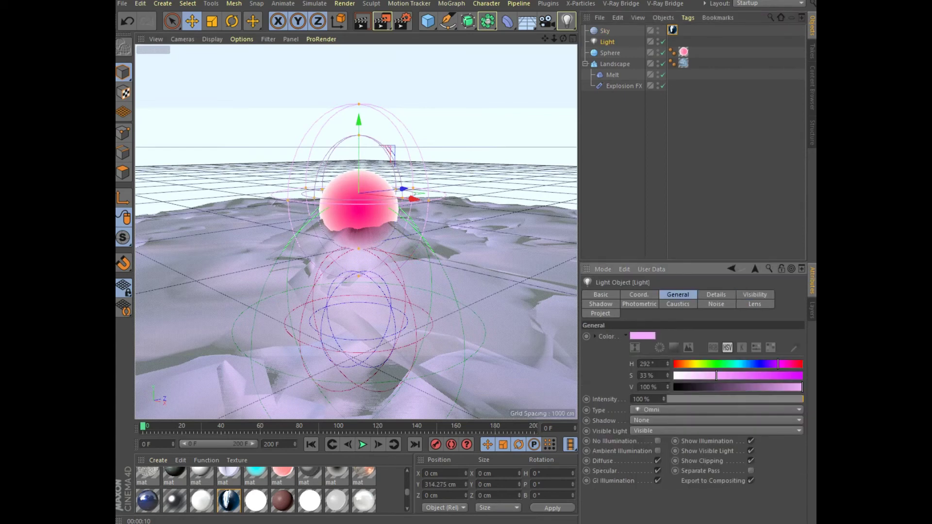
pyautogui.click(755, 294)
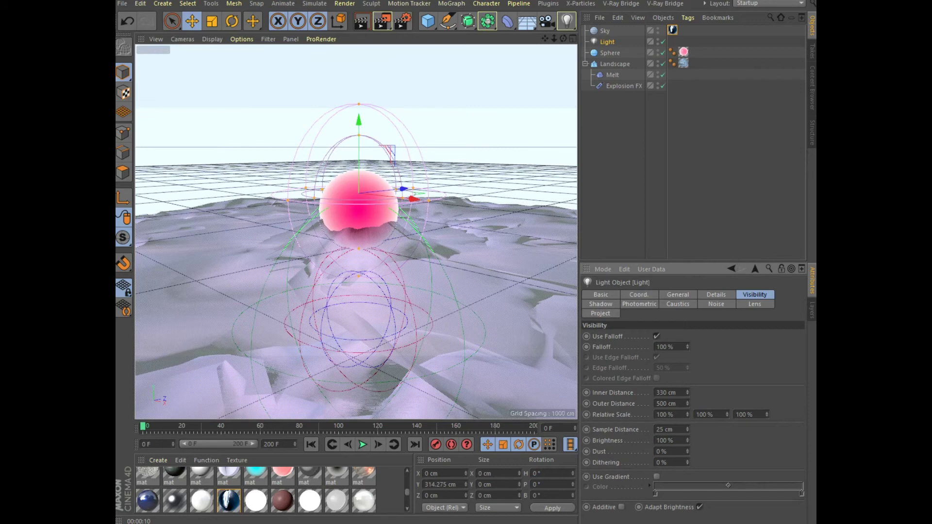
pyautogui.moveTo(687, 347); pyautogui.dragTo(687, 349)
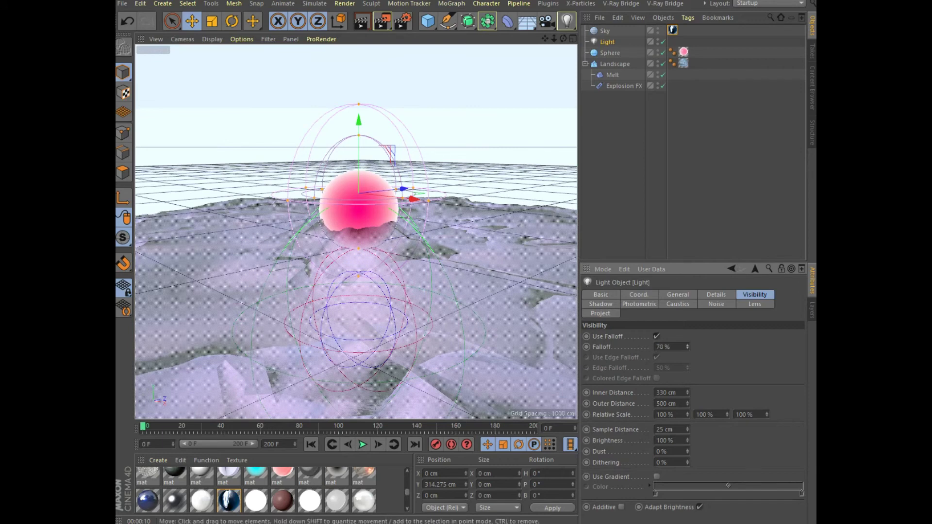
pyautogui.moveTo(687, 392)
pyautogui.mouseDown()
pyautogui.moveTo(687, 407)
pyautogui.moveTo(687, 392)
pyautogui.mouseUp()
pyautogui.moveTo(686, 404)
pyautogui.mouseDown()
pyautogui.moveTo(687, 418)
pyautogui.moveTo(686, 399)
pyautogui.mouseUp()
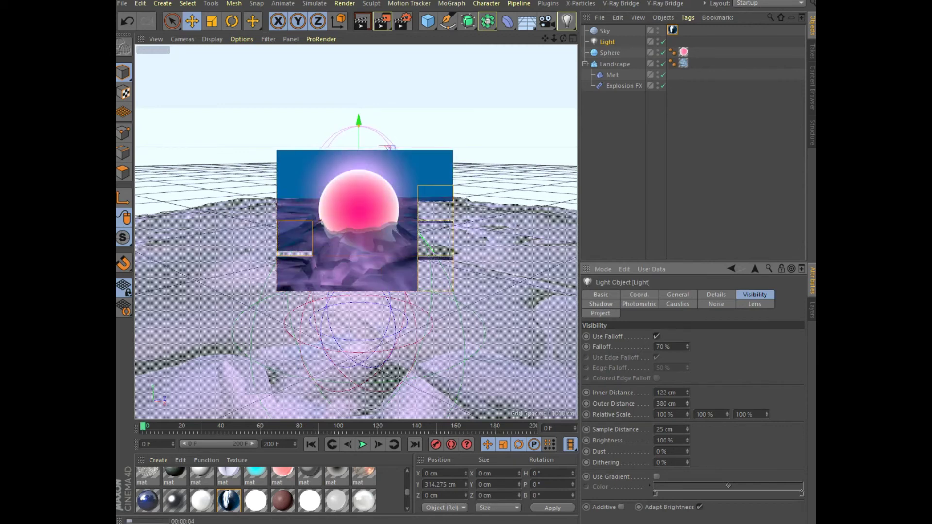
pyautogui.moveTo(359, 172); pyautogui.dragTo(359, 156)
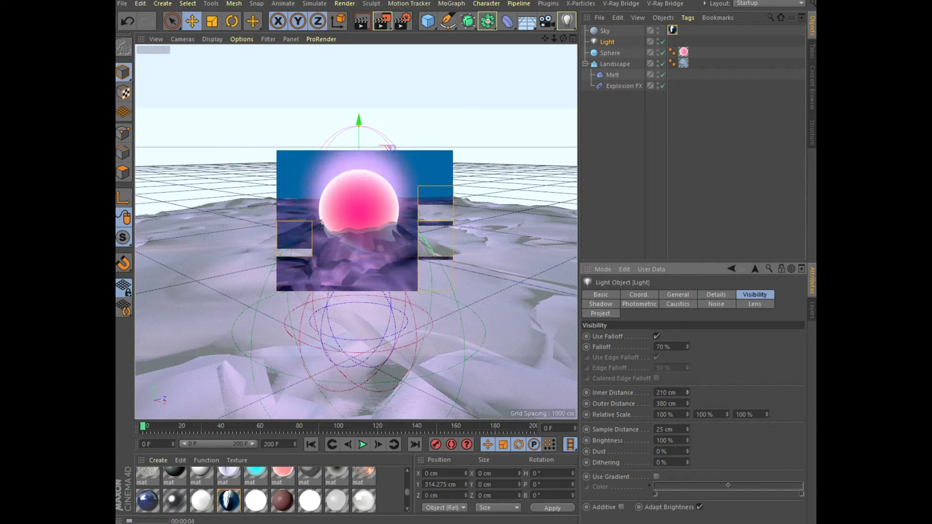
pyautogui.moveTo(687, 346); pyautogui.dragTo(686, 337)
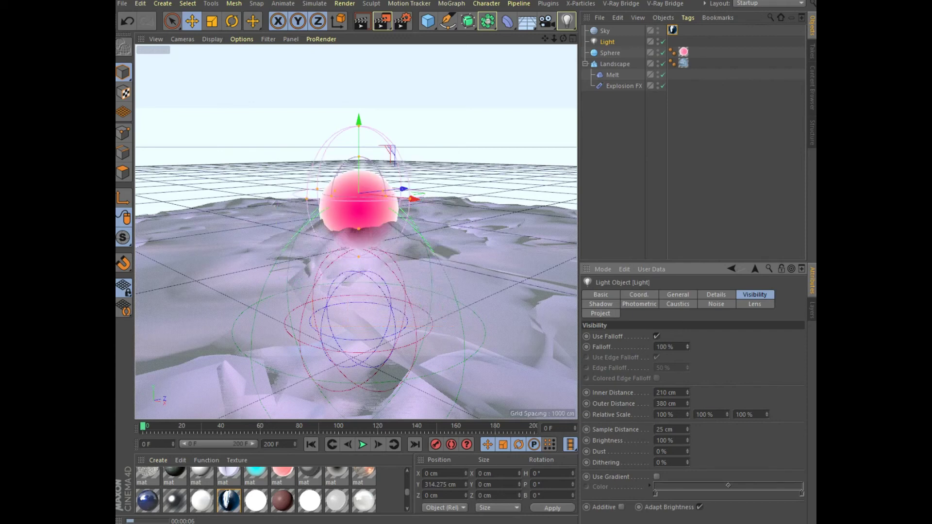
# Step: Try the Hard Turbulence noise type on the light and render a preview
pyautogui.click(716, 304)
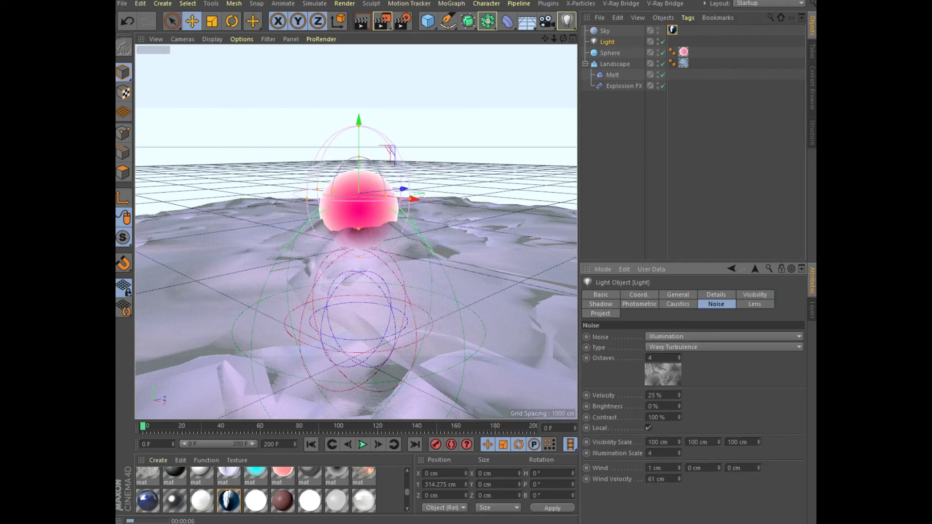
pyautogui.click(723, 346)
pyautogui.click(675, 380)
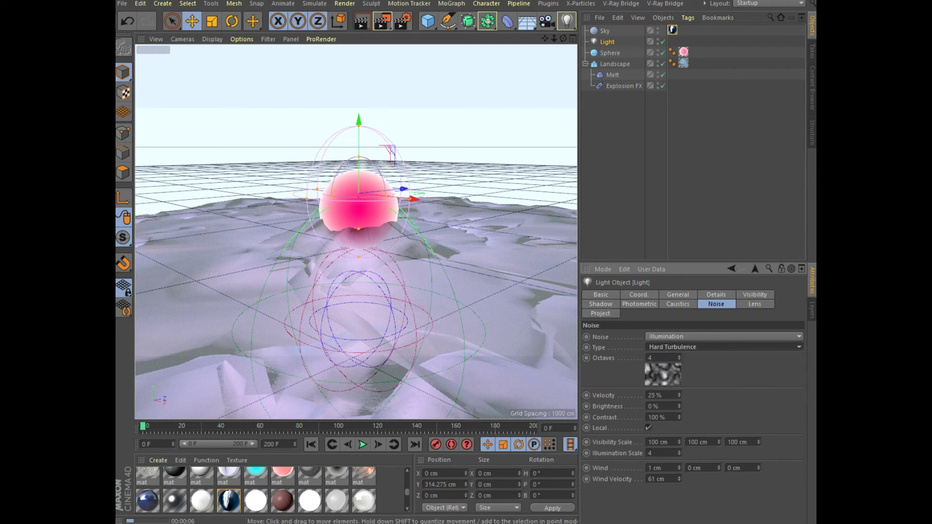
pyautogui.click(361, 20)
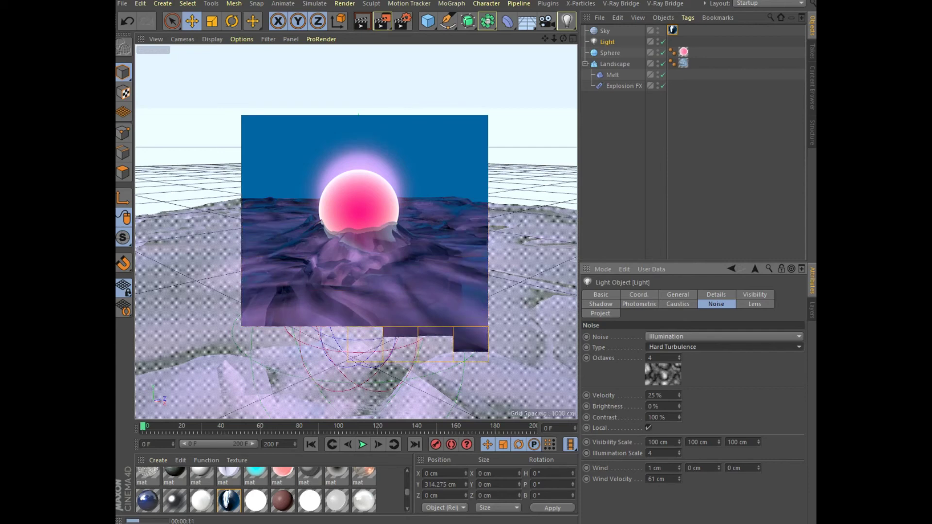
# Step: Revert the light's noise to Wavy Turbulence, apply it to Visibility, and raise the light
pyautogui.click(723, 346)
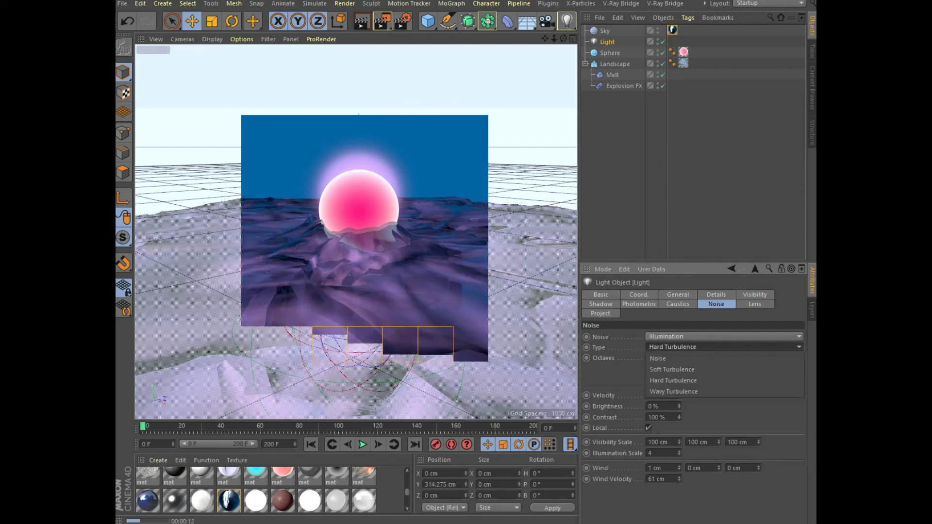
pyautogui.click(669, 391)
pyautogui.click(724, 337)
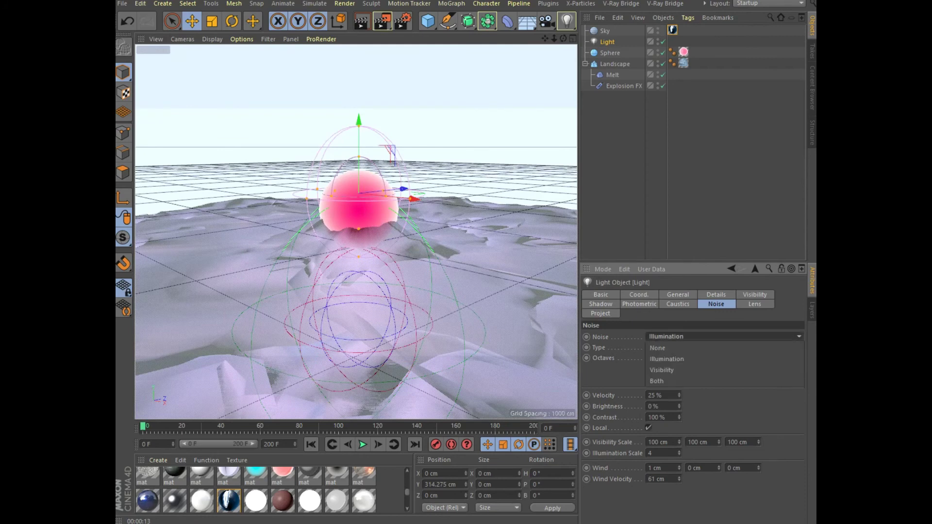
pyautogui.click(680, 370)
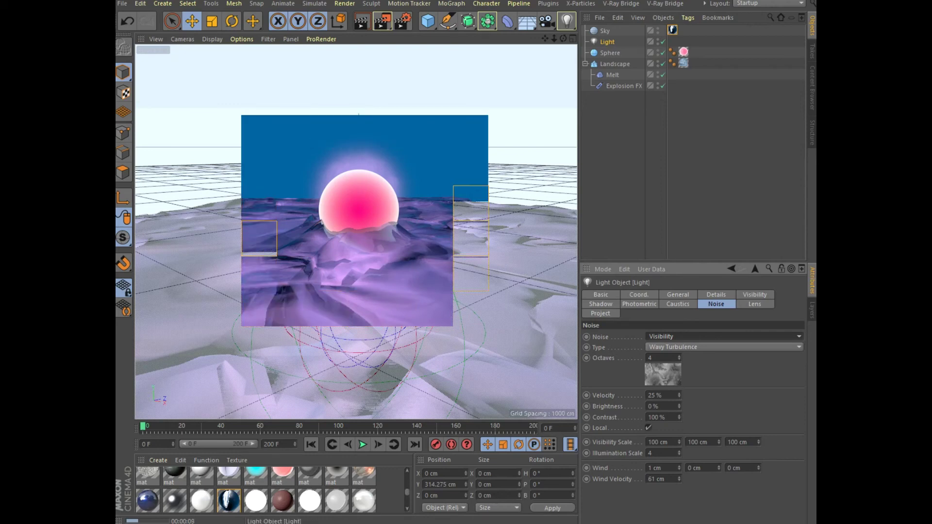
pyautogui.press('Escape')
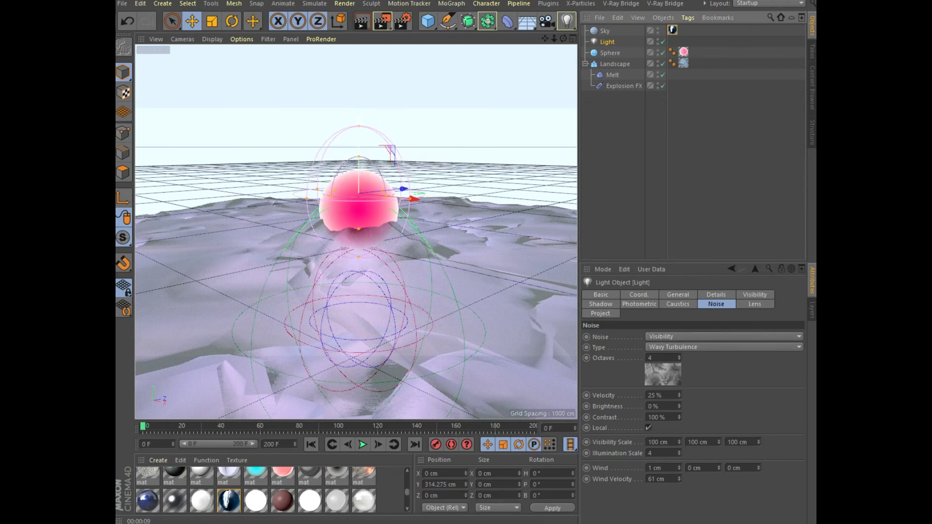
pyautogui.moveTo(358, 170); pyautogui.dragTo(358, 96)
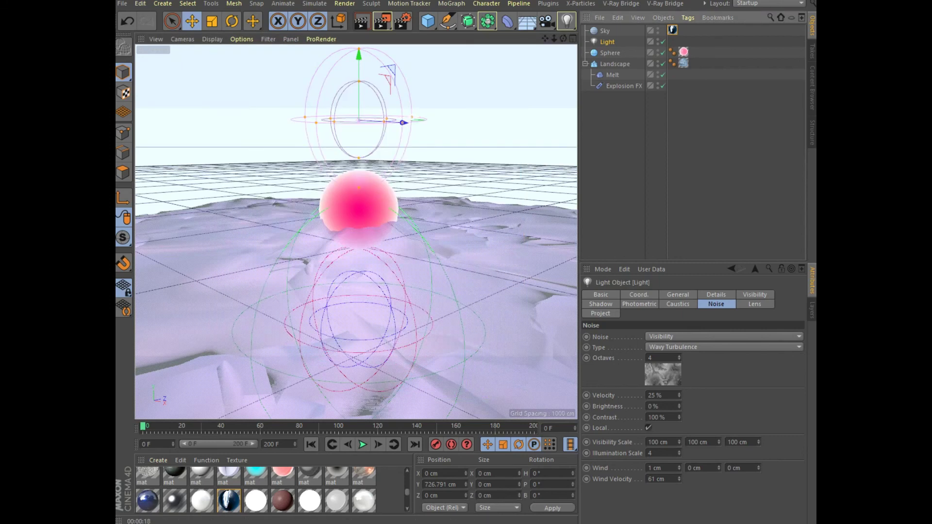
# Step: Move the light right to X 902.555 cm and select the Sphere
pyautogui.moveTo(416, 117); pyautogui.dragTo(563, 108)
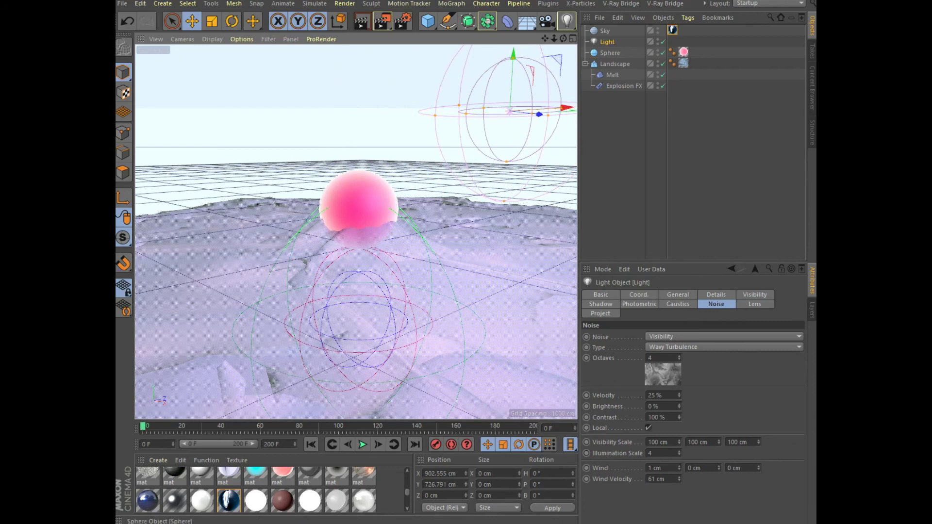
pyautogui.click(610, 53)
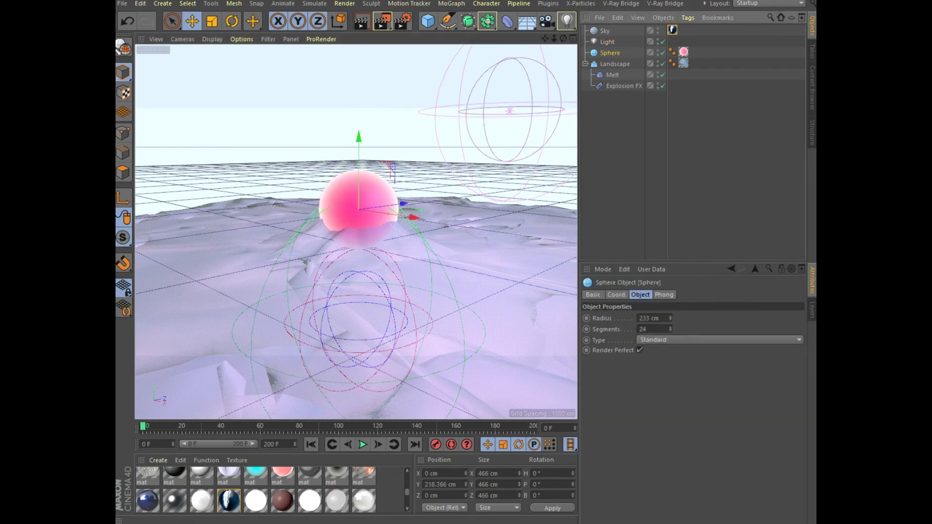
# Step: Keyframe the sphere's radius at 0 cm on frame 0
pyautogui.click(644, 318)
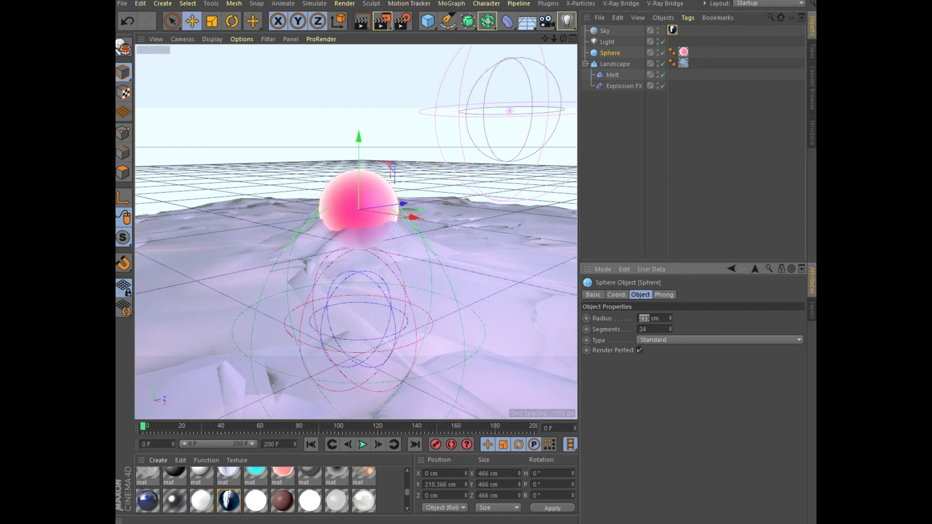
pyautogui.write('0')
pyautogui.keyDown('ctrl'); pyautogui.click(586, 318); pyautogui.keyUp('ctrl')
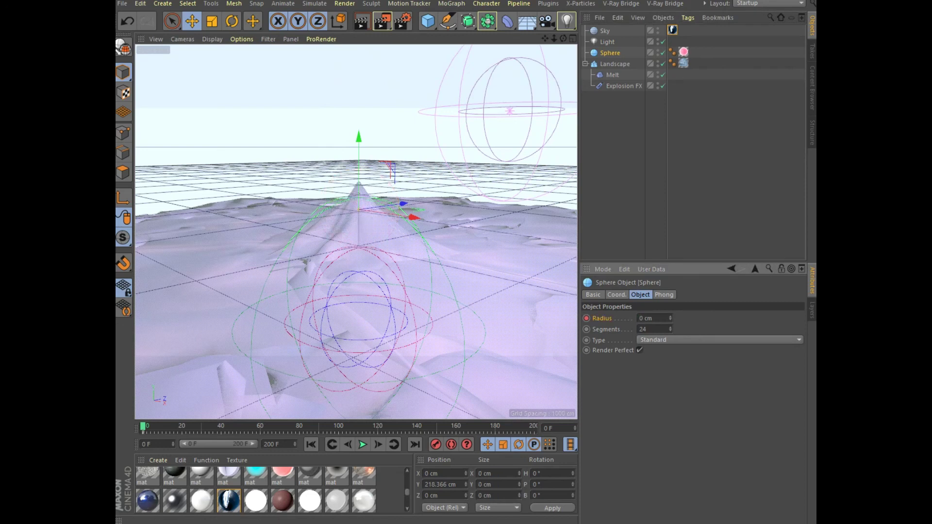
# Step: Keyframe a 230 cm radius at frame 97 and play the animation from frame 0
pyautogui.moveTo(143, 427); pyautogui.dragTo(332, 428)
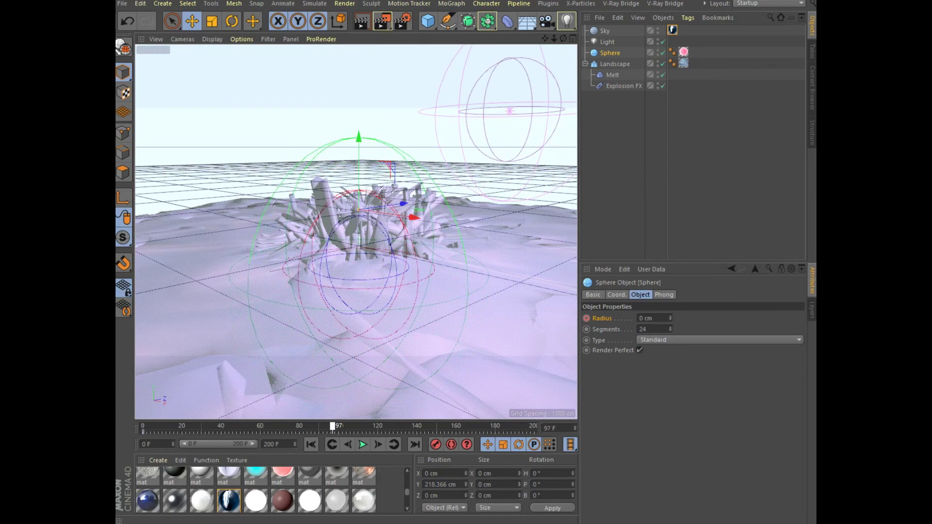
pyautogui.doubleClick(642, 318)
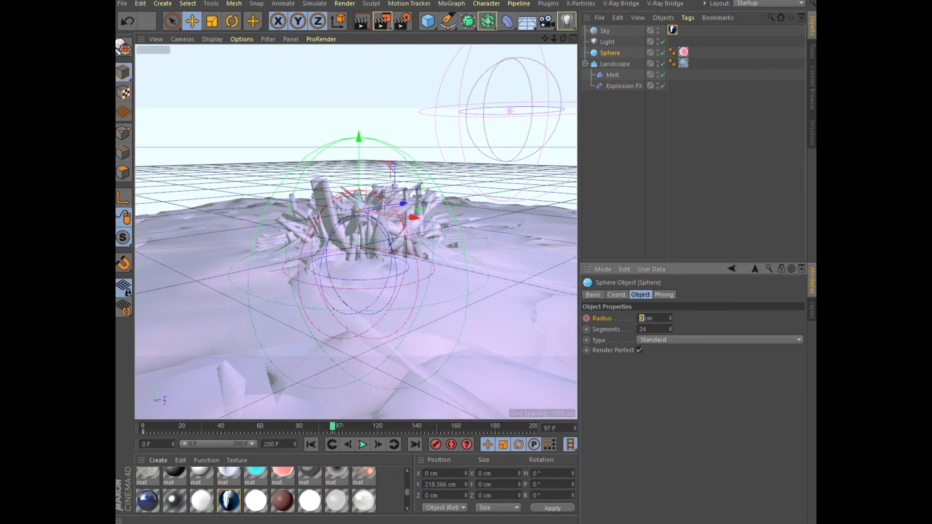
pyautogui.write('230')
pyautogui.press('Return')
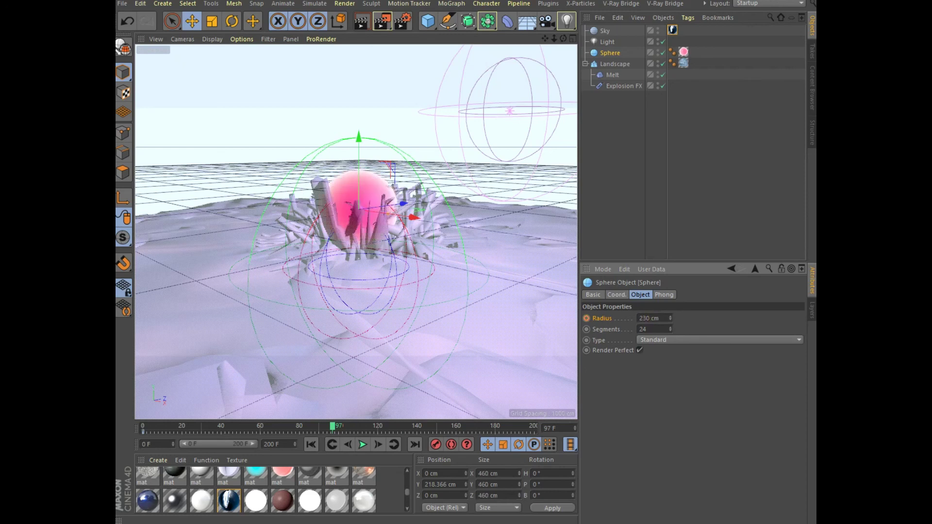
pyautogui.keyDown('ctrl'); pyautogui.click(586, 318); pyautogui.keyUp('ctrl')
pyautogui.click(311, 445)
pyautogui.click(362, 444)
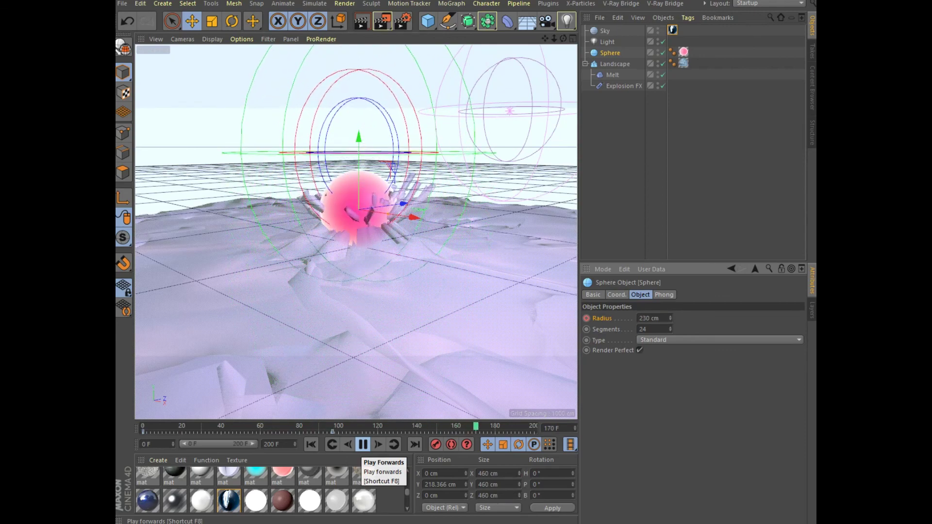
pyautogui.click(363, 444)
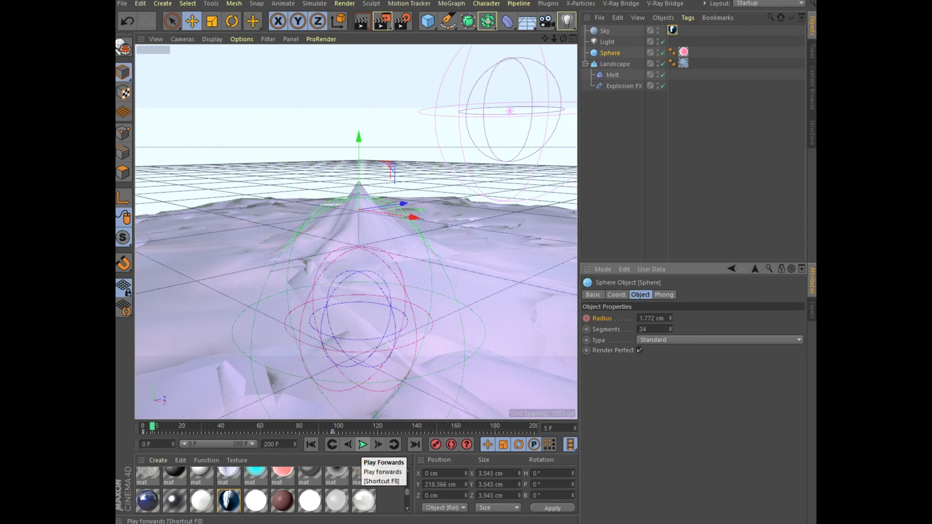